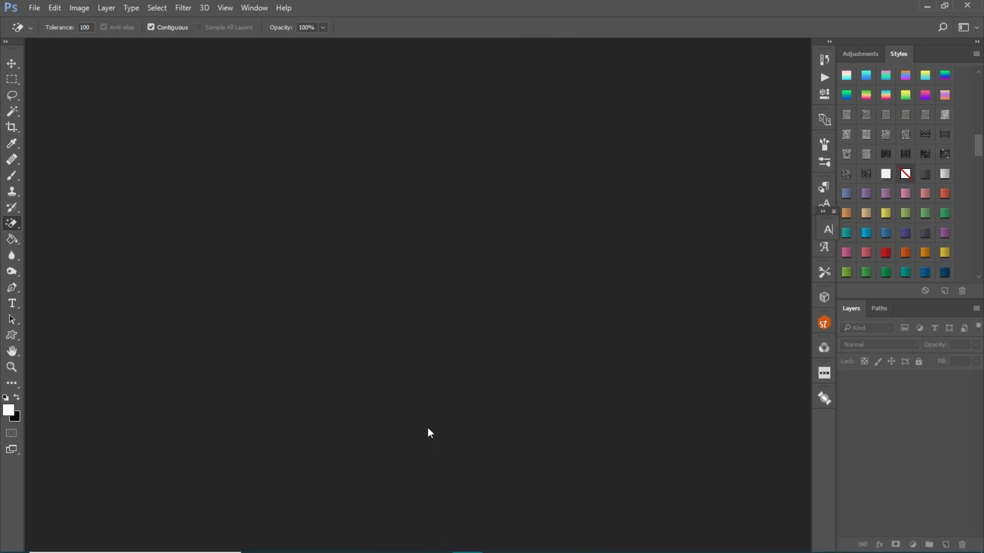
- Open dolphin1.png from the ColorMePositivePLRgift folder in Photoshop via the taskbar icon
mouse_move(322, 545)
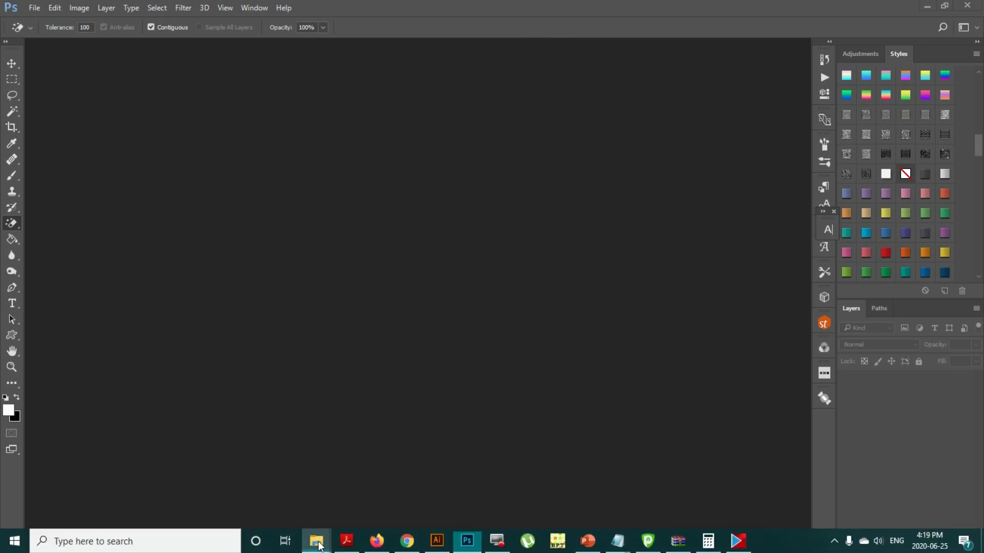
left_click(264, 501)
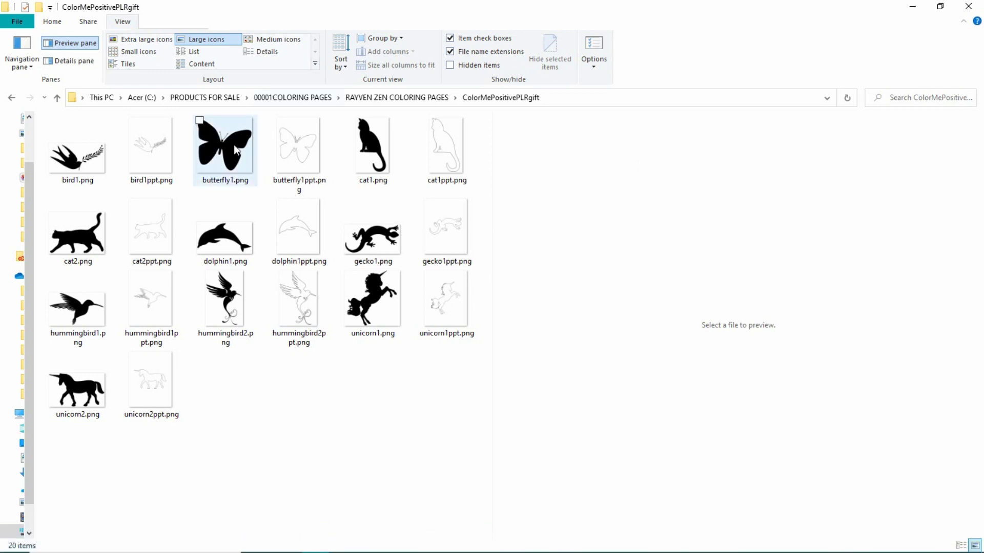
left_click(223, 249)
mouse_move(489, 551)
left_click_drag(511, 547, 464, 325)
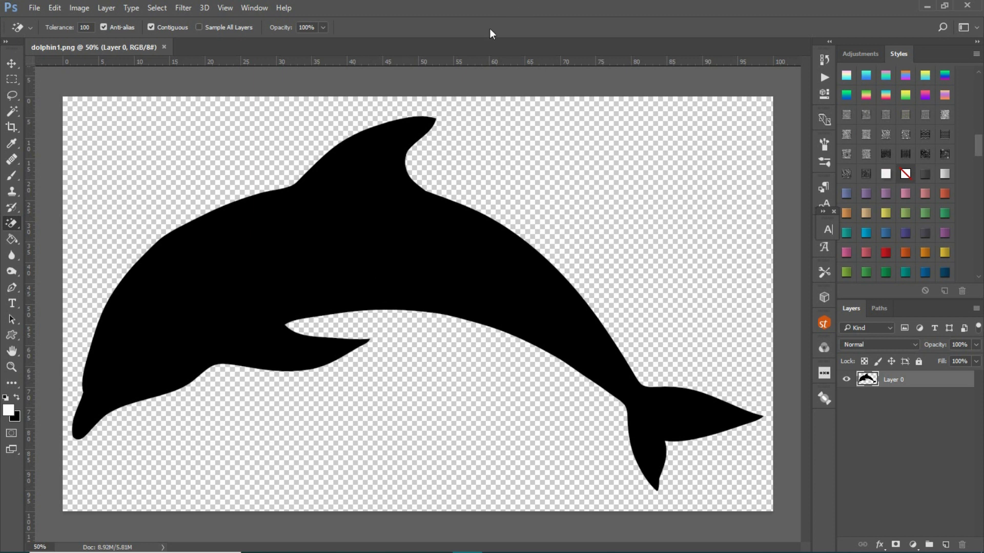
- Preview CMPLR - Zen Drawings Coloring Pages (3).jpg and drag it into dolphin1.png as a new layer
mouse_move(448, 543)
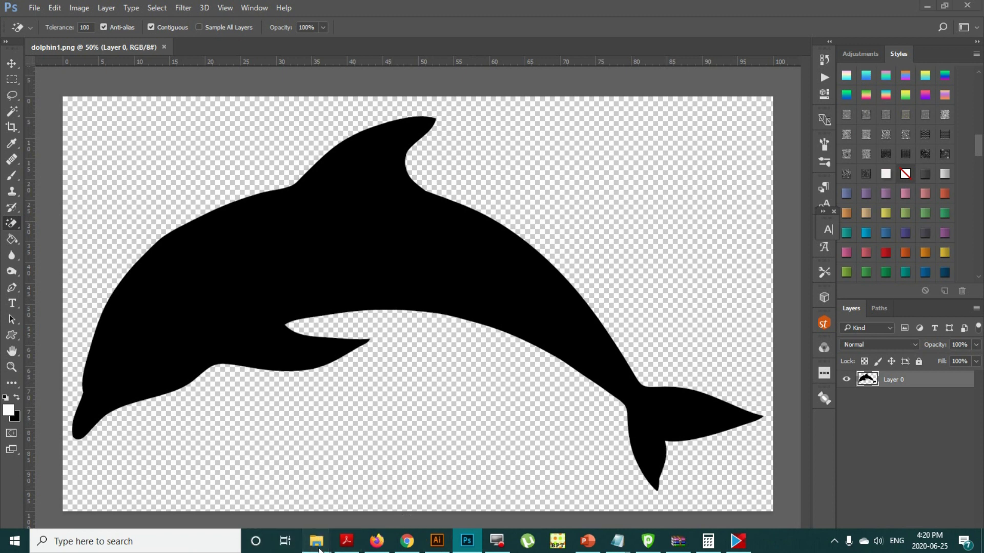
mouse_move(317, 542)
left_click(363, 486)
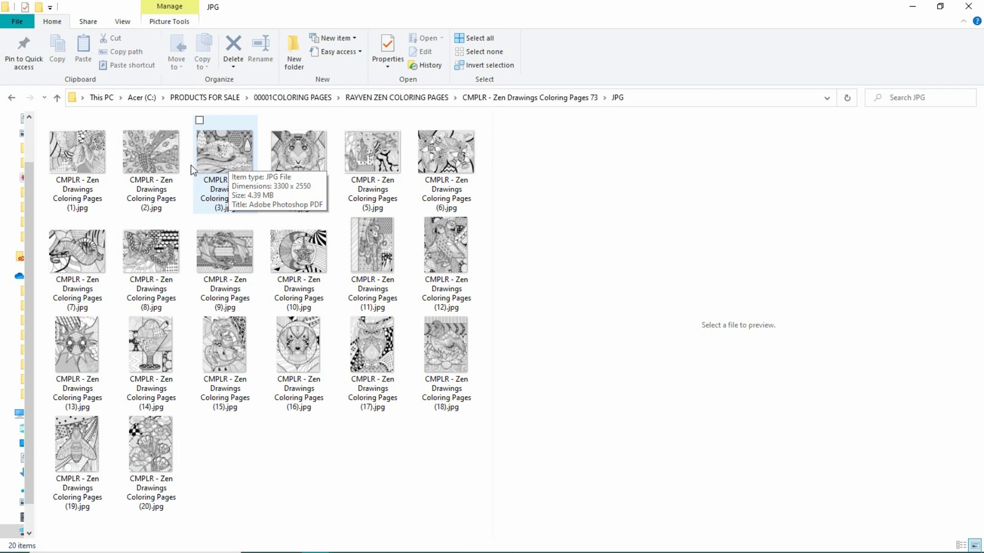
left_click(212, 156)
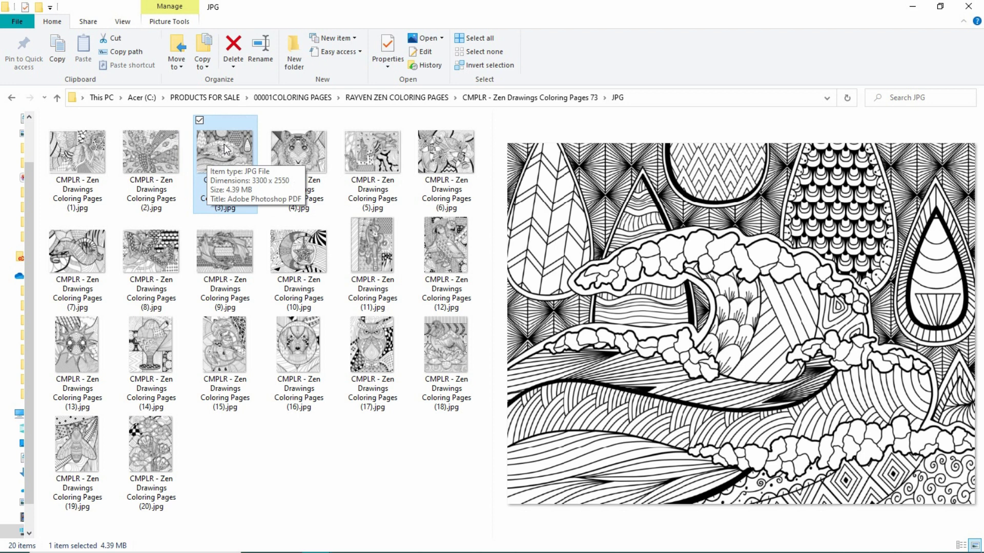
left_click_drag(224, 149, 447, 365)
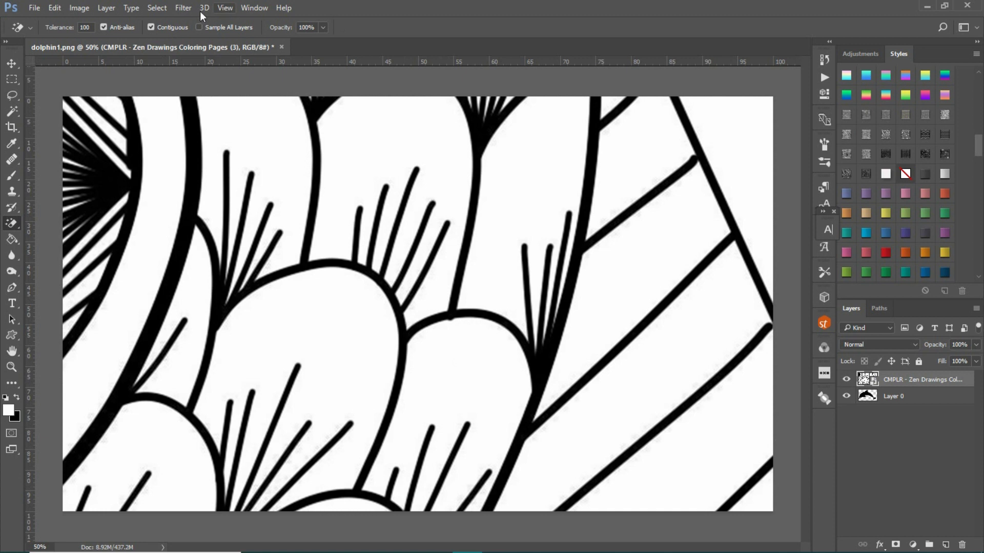
- Scale the placed zen drawing layer down to 17.59% so it fills the dolphin canvas, and commit
left_click(11, 63)
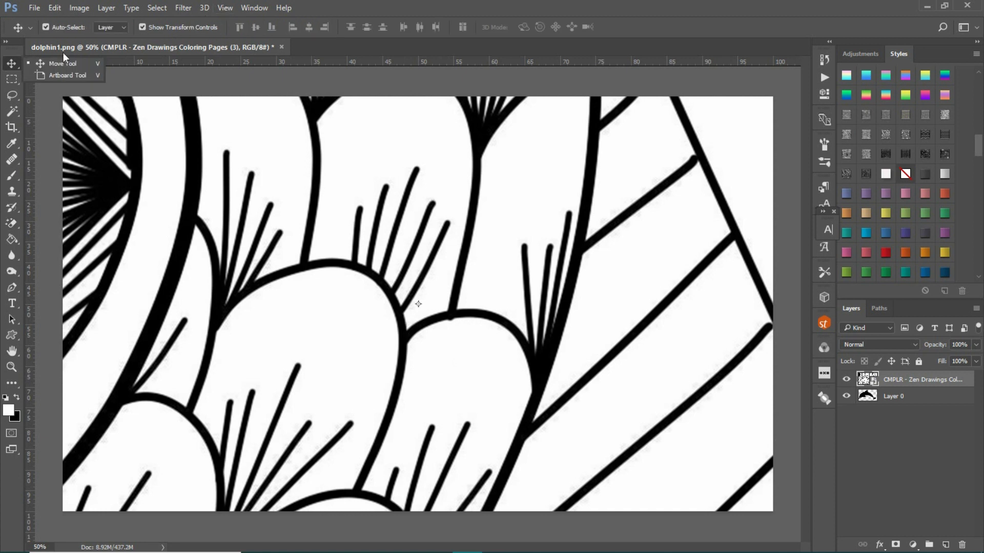
left_click(225, 7)
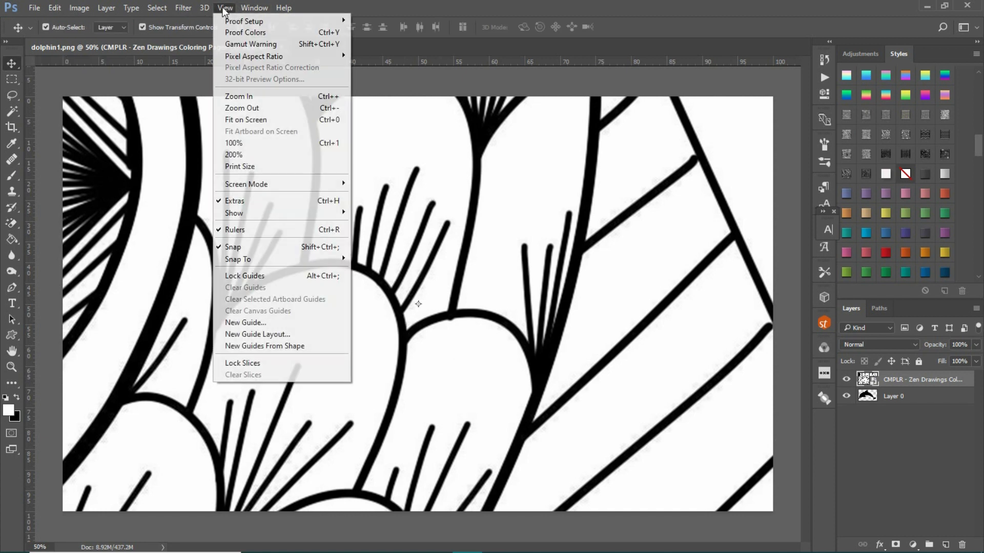
left_click(255, 118)
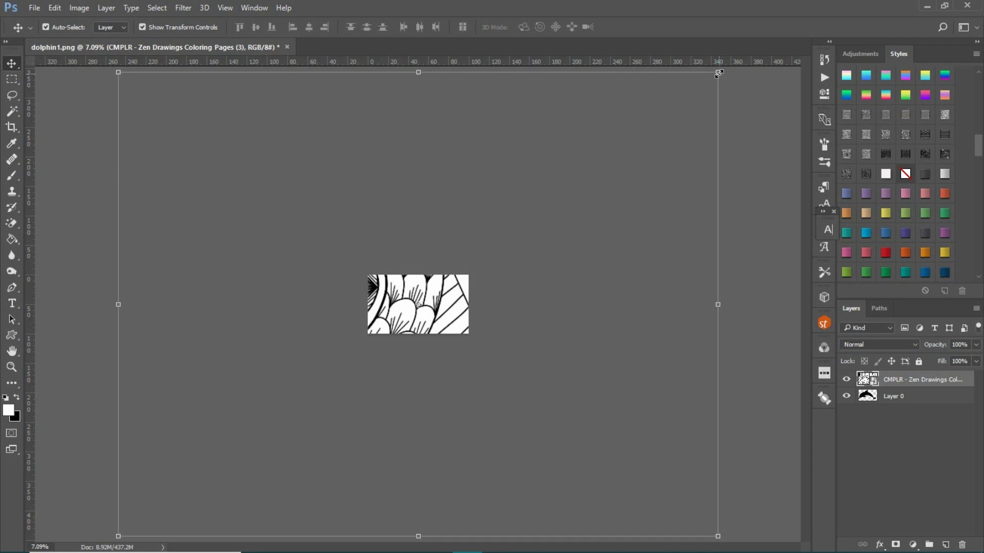
left_click_drag(719, 72, 487, 285)
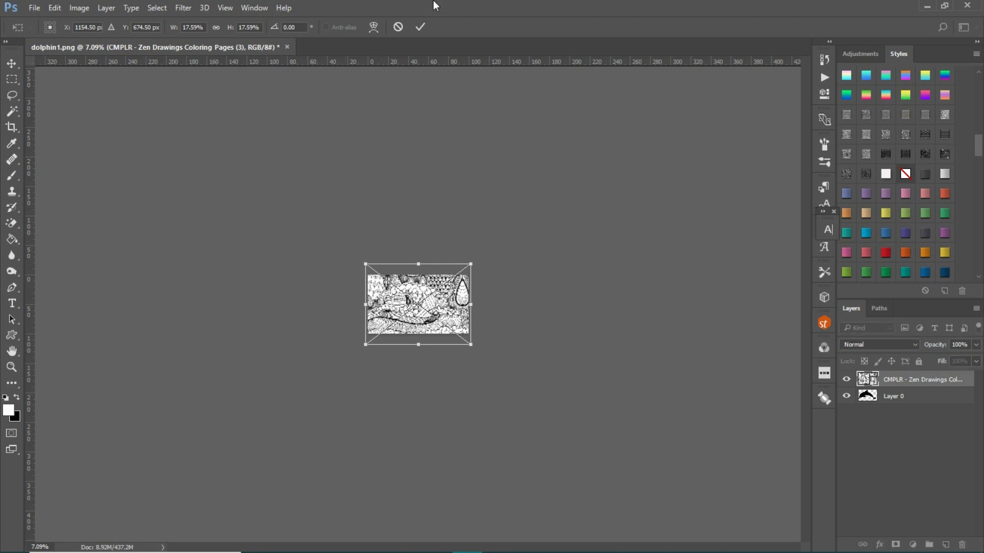
left_click(421, 28)
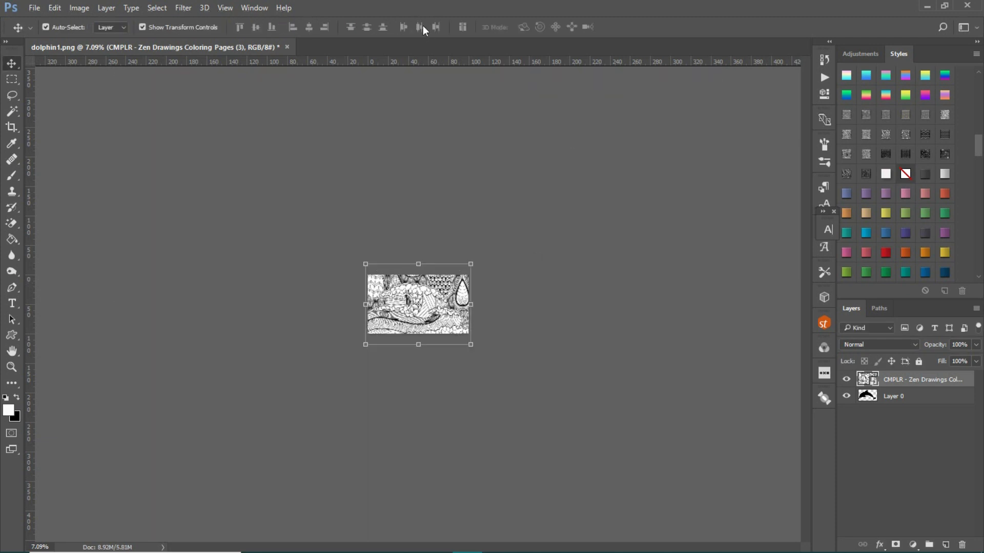
left_click(221, 9)
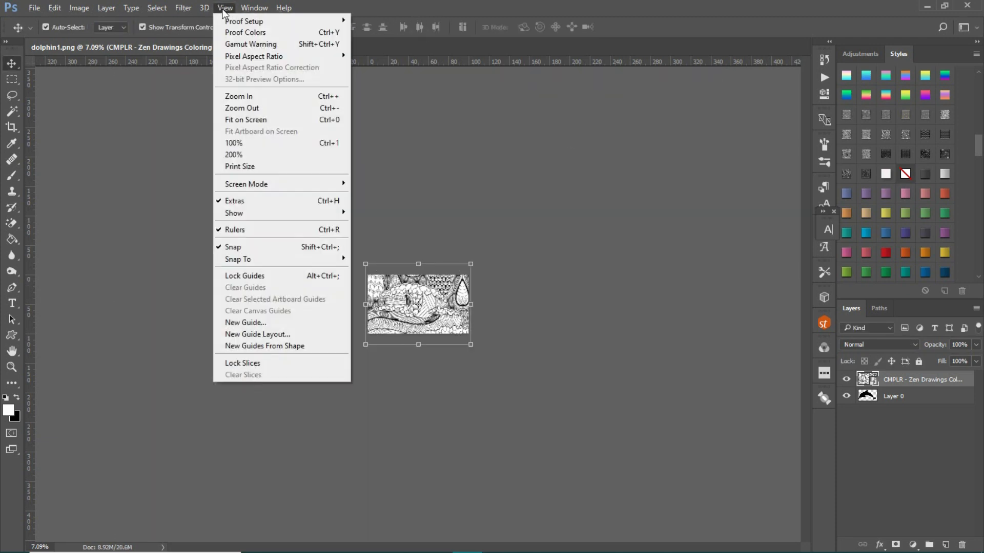
left_click(236, 123)
left_click(753, 217)
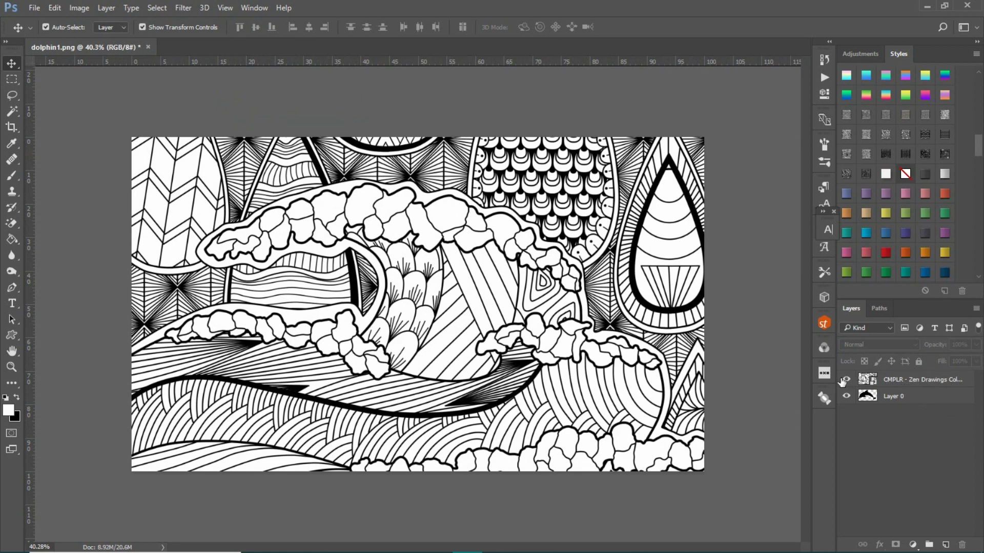
- Make the CMPLR zen drawing layer a clipping mask over the dolphin on Layer 0
left_click(847, 380)
left_click(847, 380)
left_click(912, 378)
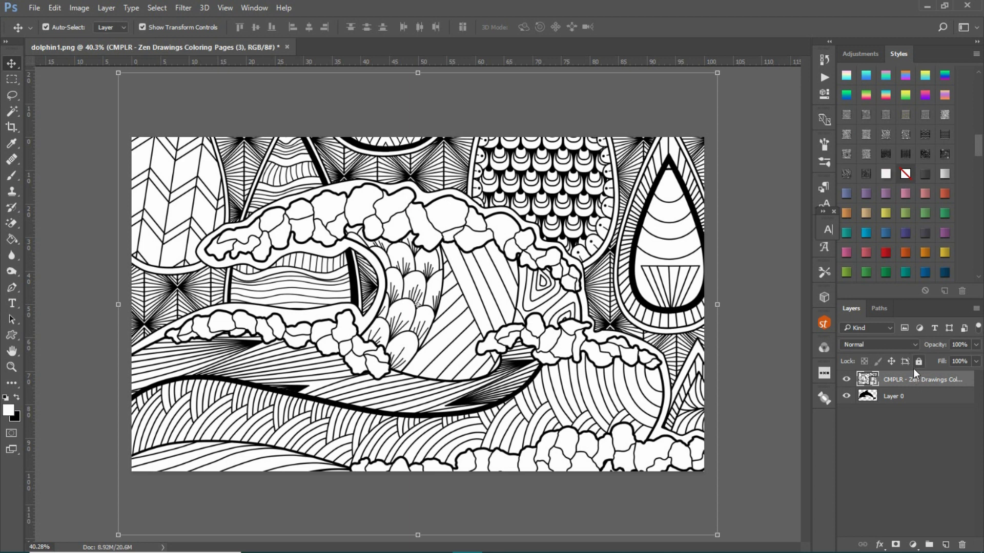
left_click_drag(914, 380, 913, 385)
left_click(913, 385, "alt")
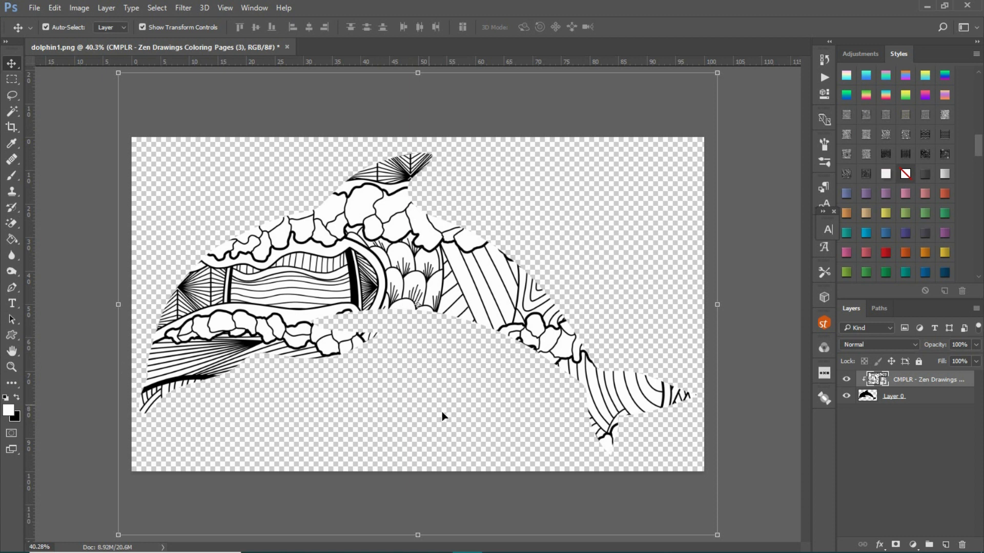
- Add a thick black Stroke layer style to the dolphin on Layer 0
left_click(941, 398)
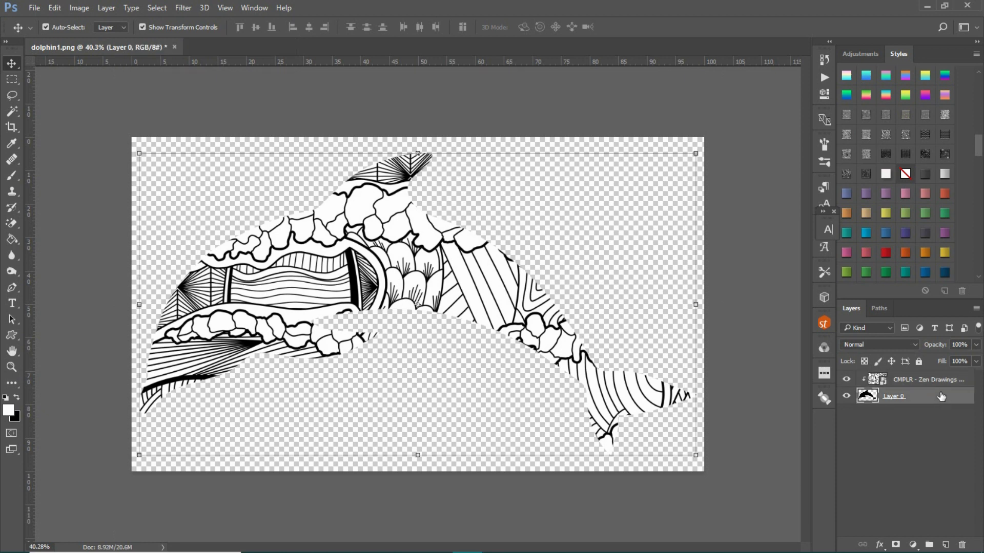
double_click(941, 397)
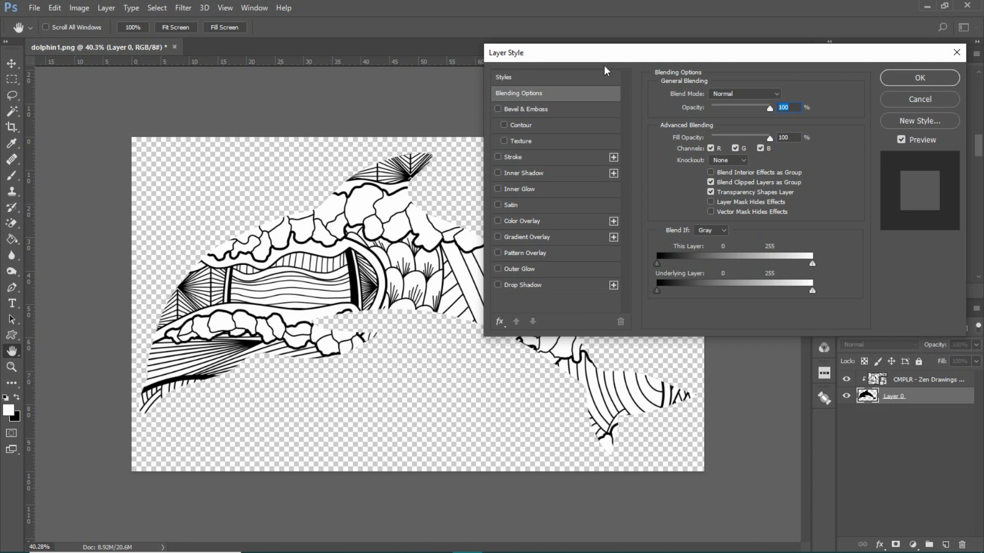
left_click(510, 159)
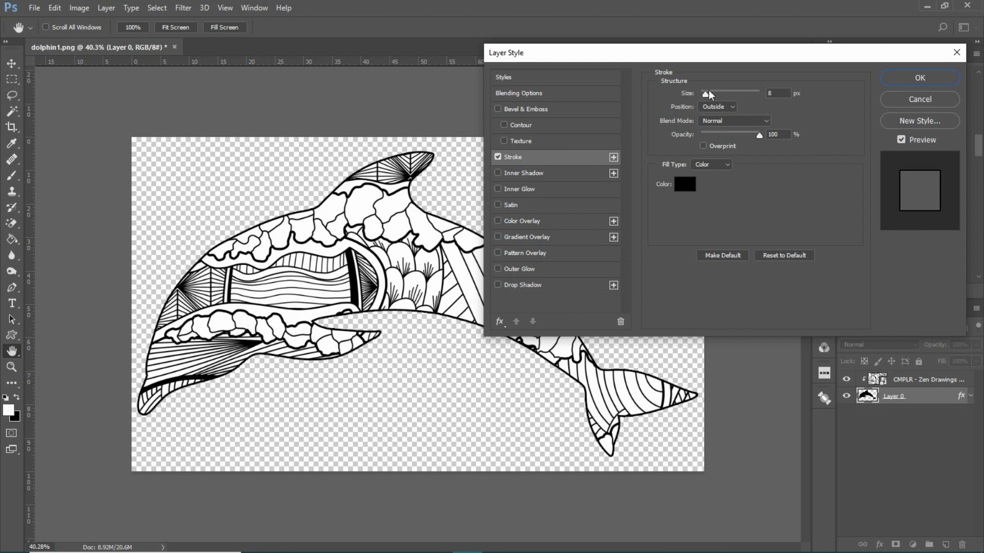
mouse_move(706, 94)
left_mouse_down()
mouse_move(724, 96)
mouse_move(706, 100)
left_mouse_up()
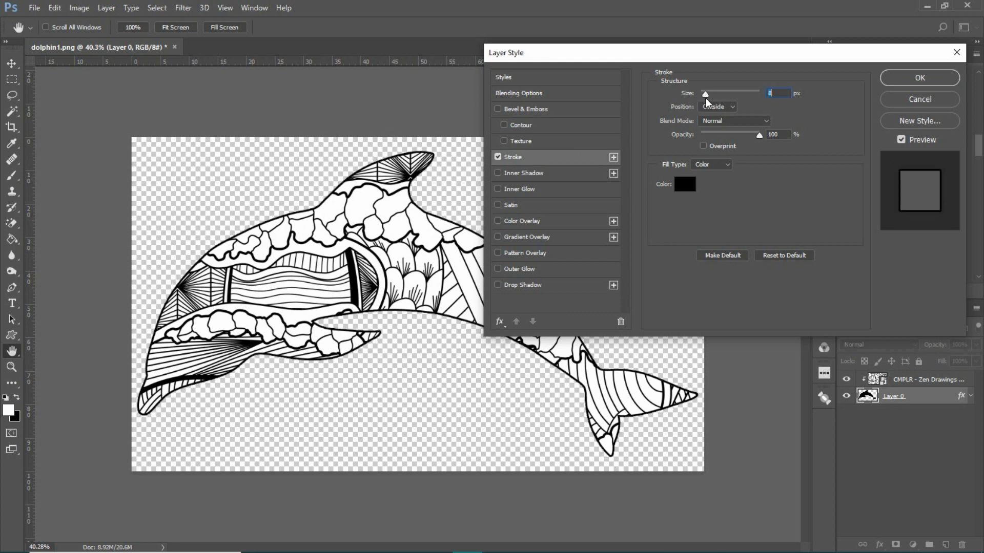
left_click(921, 79)
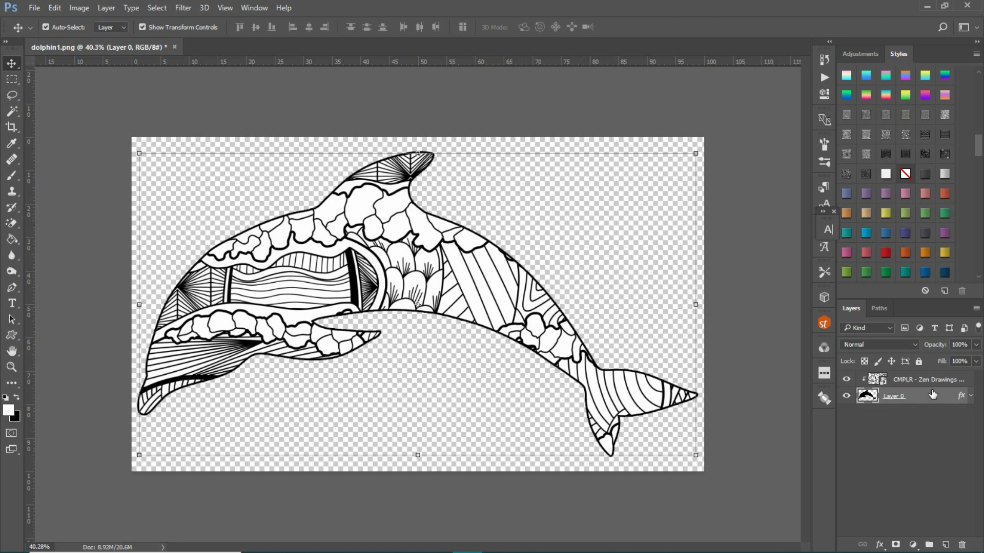
- Delete the CMPLR zen drawing layer, leaving the black dolphin silhouette
left_click(930, 379)
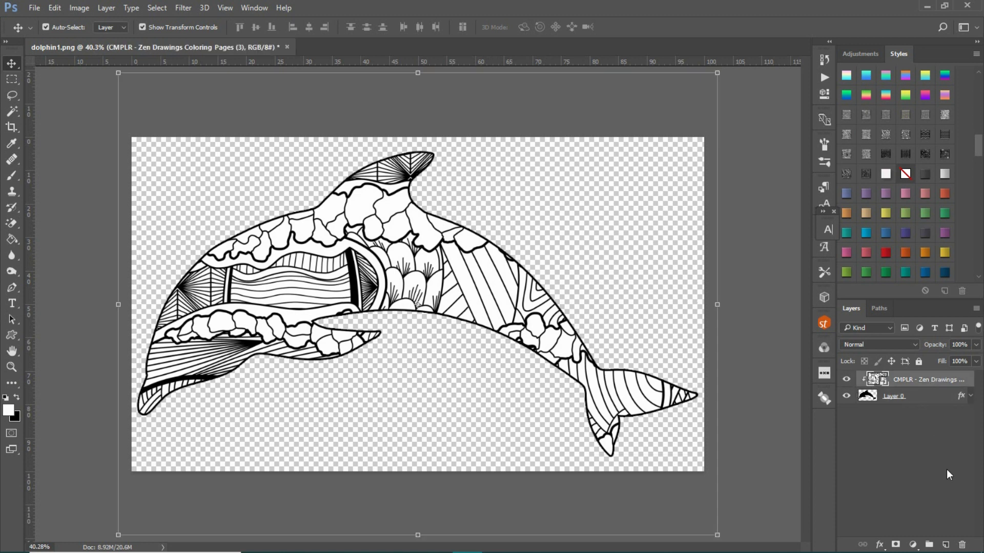
left_click(962, 545)
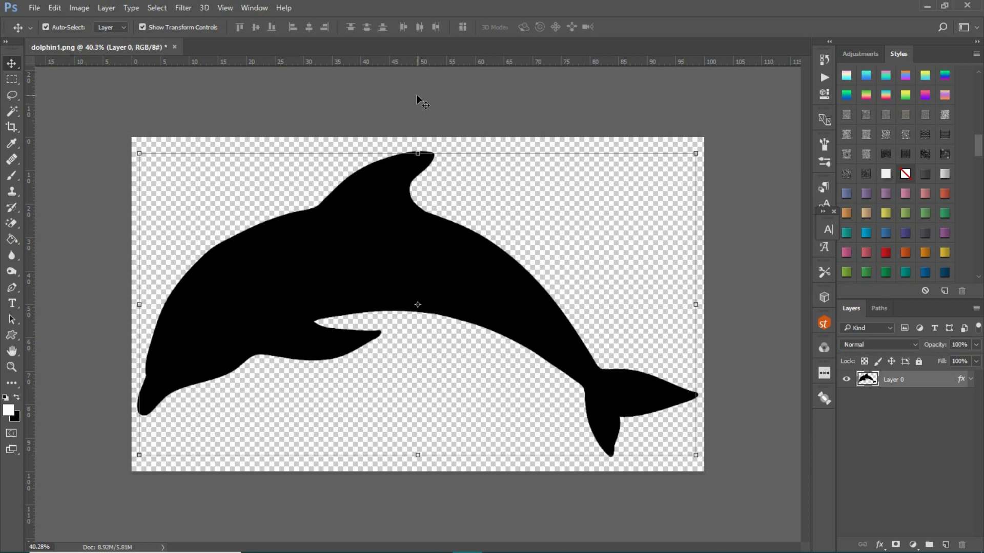
- Enlarge the canvas to 8.5 × 11 inches in Canvas Size
left_click(78, 8)
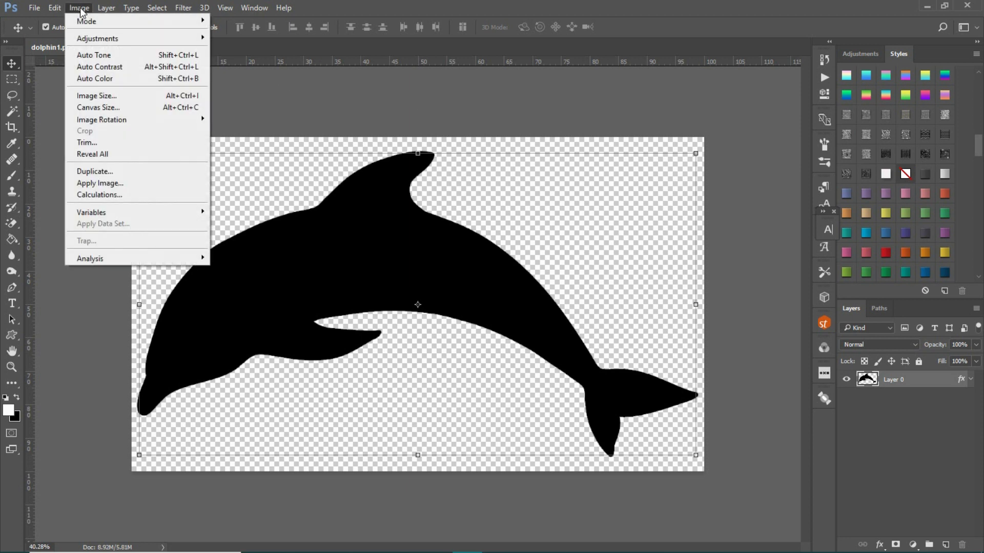
left_click(111, 109)
left_click(535, 194)
left_click(524, 221)
left_click_drag(483, 193, 435, 196)
type("8.5")
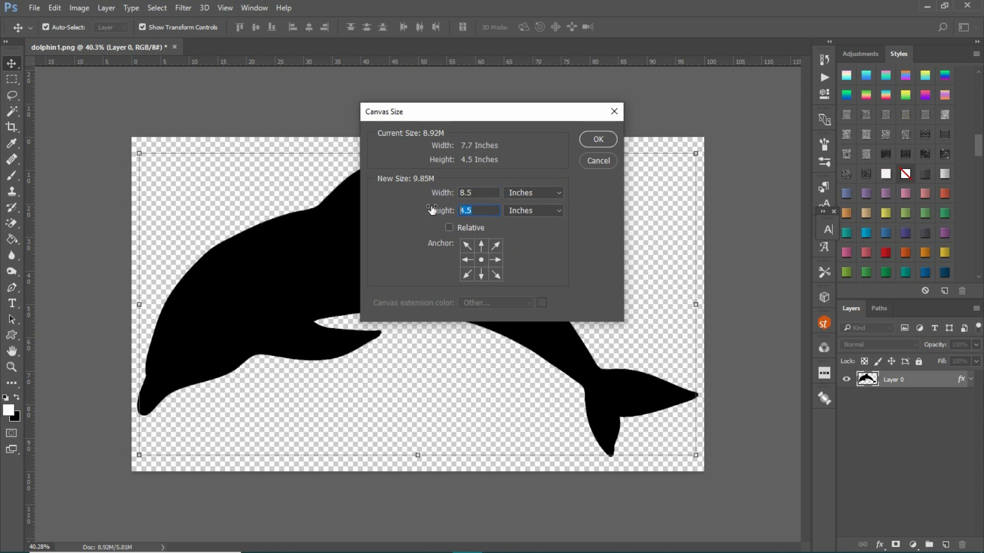
type("11")
left_click(595, 139)
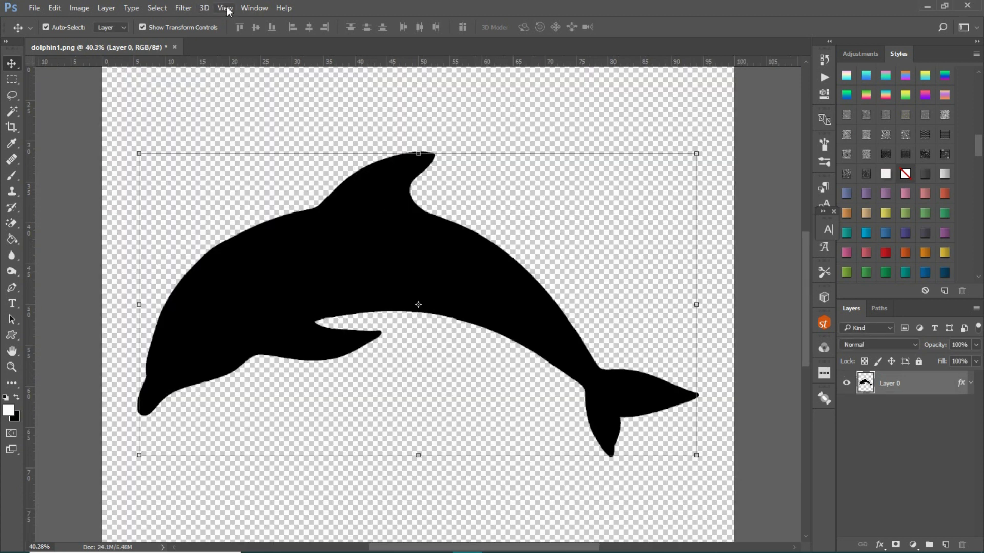
- Fit the enlarged canvas on screen and reselect the dolphin layer, Layer 0
left_click(225, 8)
left_click(264, 121)
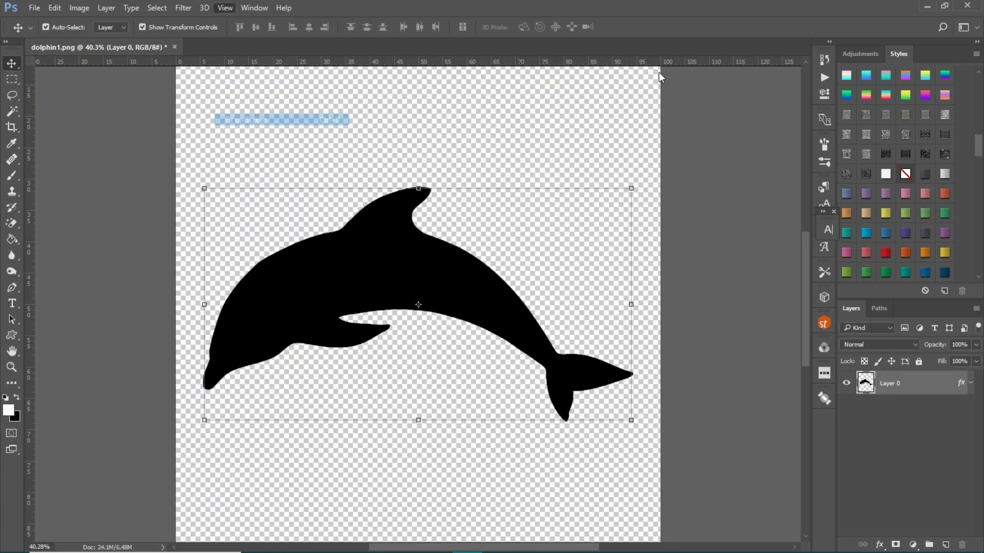
left_click(749, 352)
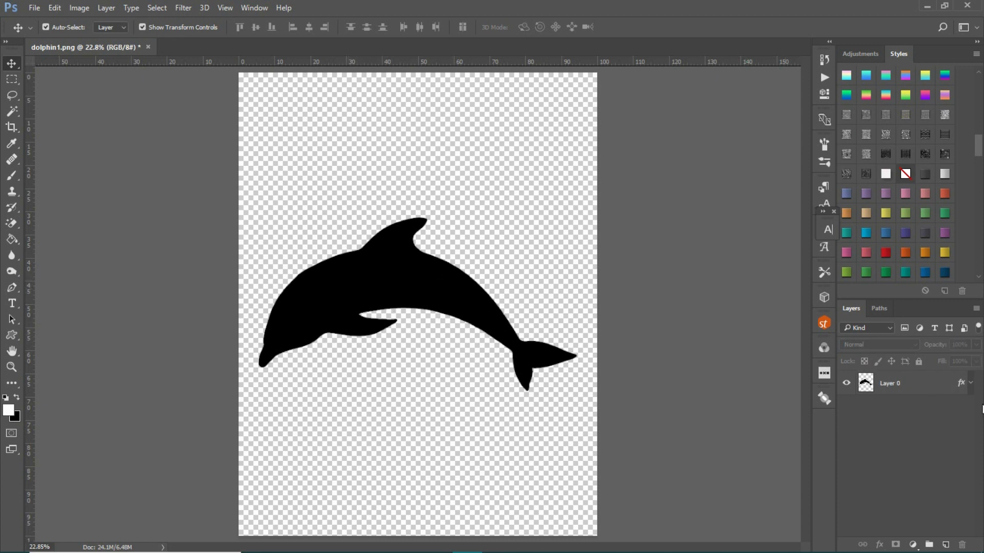
left_click(927, 384)
- Give the dolphin a white Color Overlay and a 10 px black Stroke, and apply the style
double_click(926, 385)
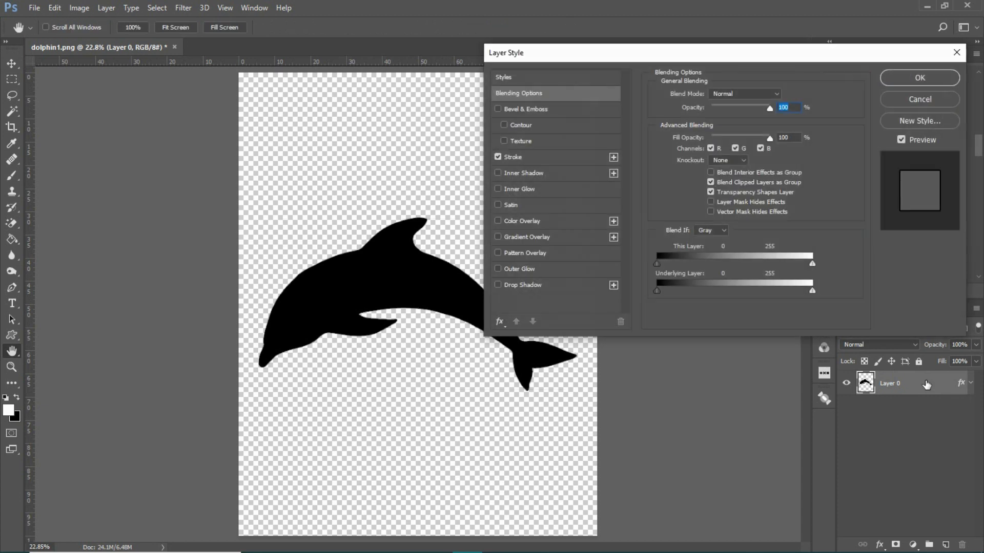
left_click(508, 160)
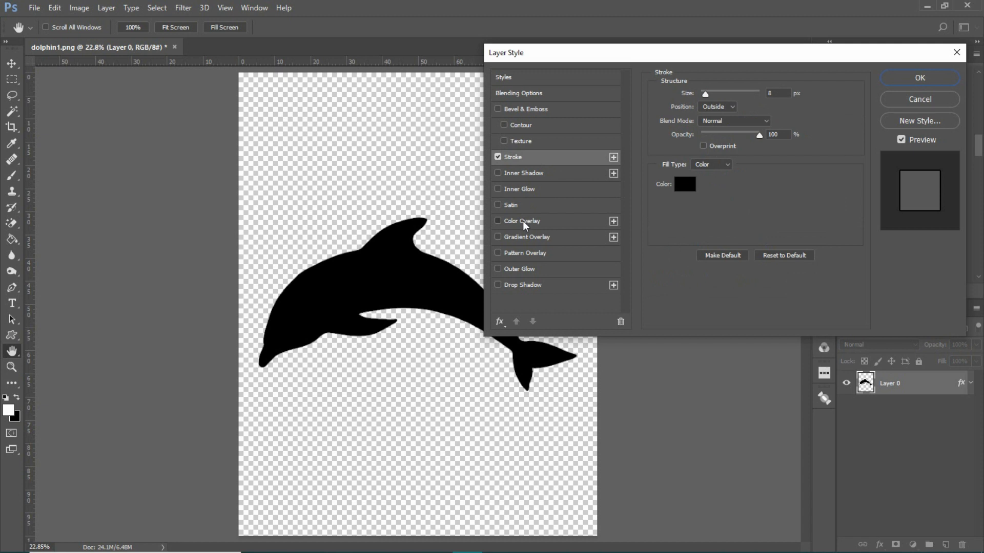
left_click(524, 223)
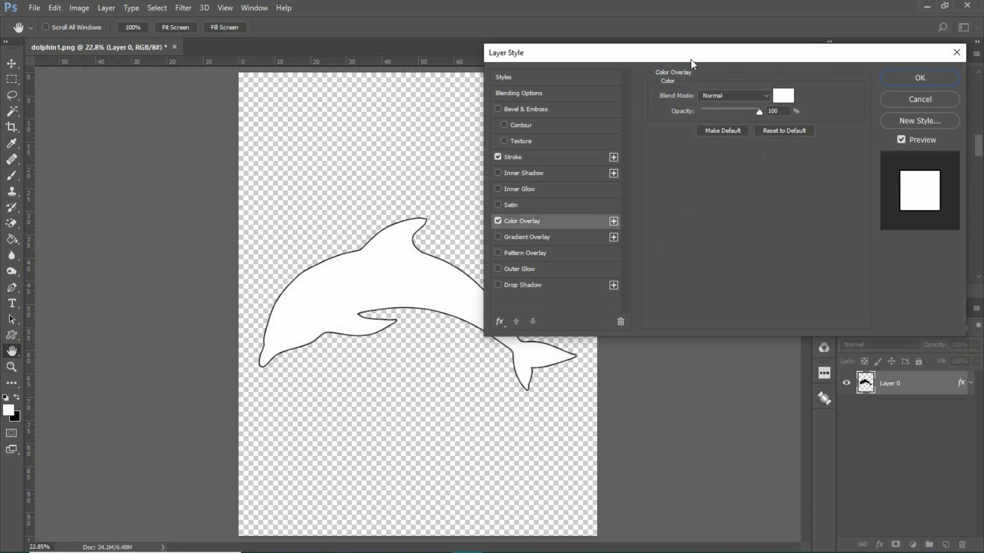
left_click_drag(690, 59, 768, 40)
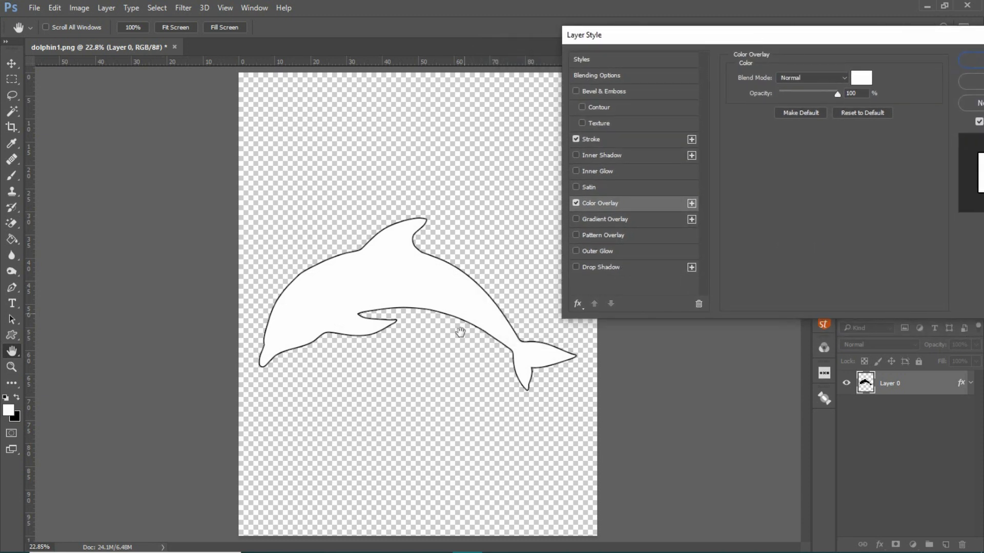
left_click(615, 139)
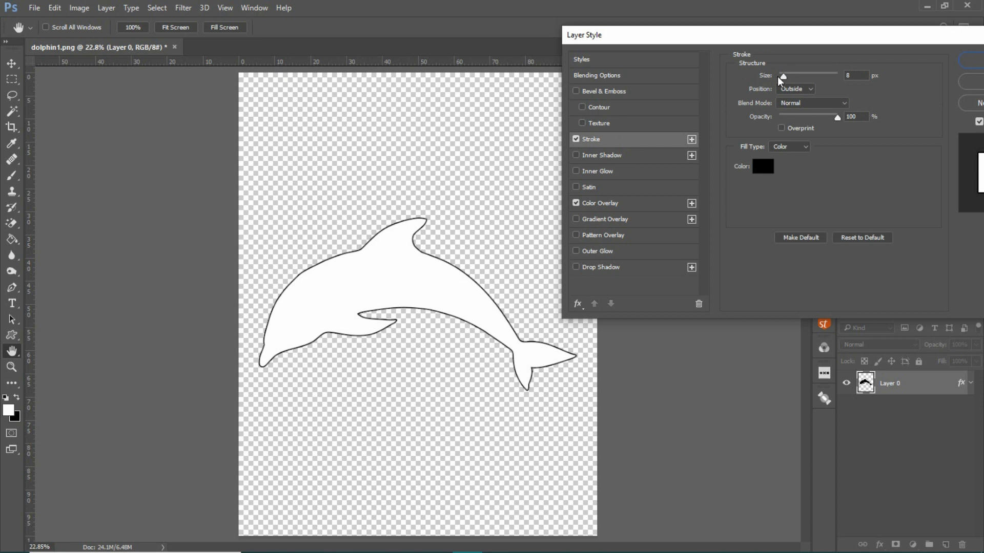
left_click_drag(783, 77, 786, 80)
left_click_drag(848, 43, 801, 41)
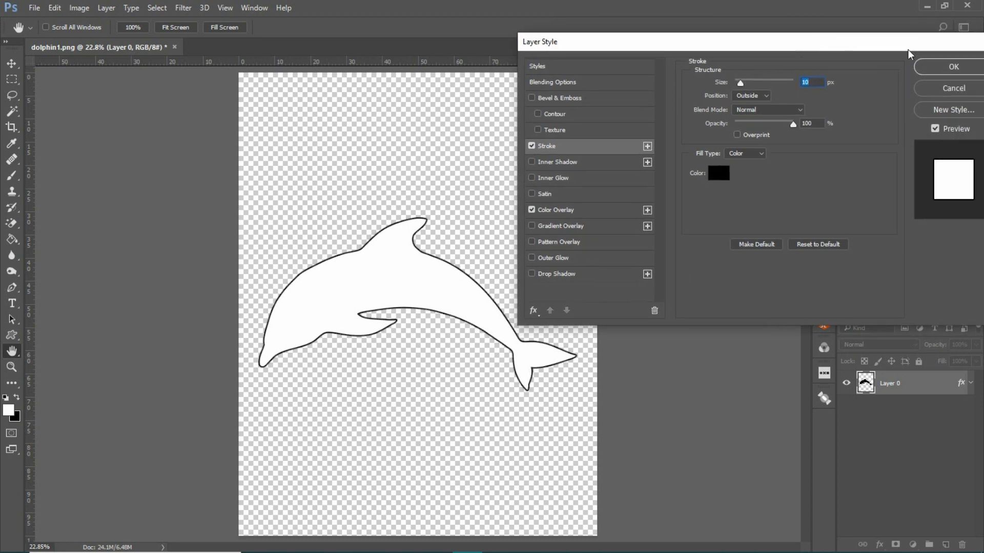
left_click(944, 66)
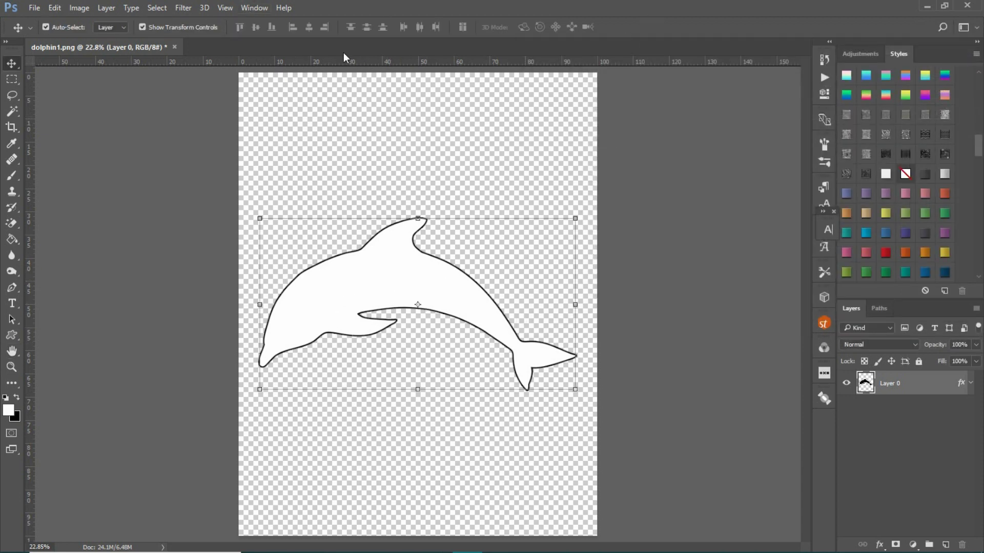
- Flatten the image and Magic Eraser the dolphin's white interior so only its outline remains
left_click(105, 8)
left_click(130, 461)
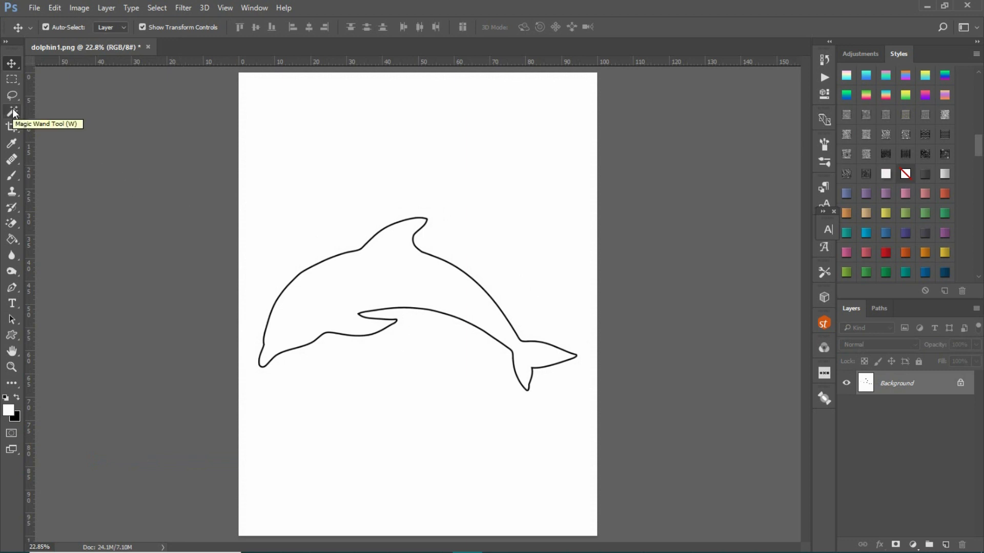
left_click(12, 227)
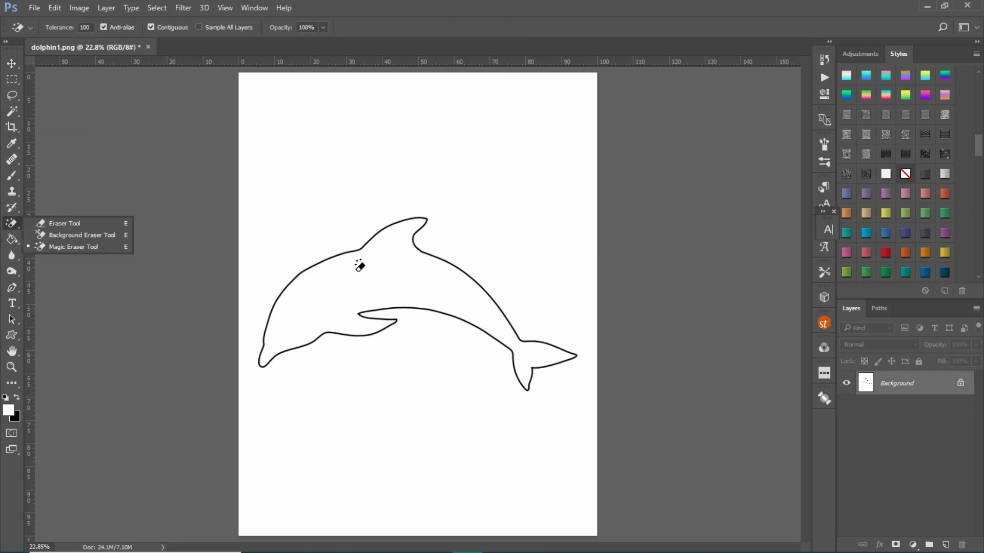
left_click(359, 266)
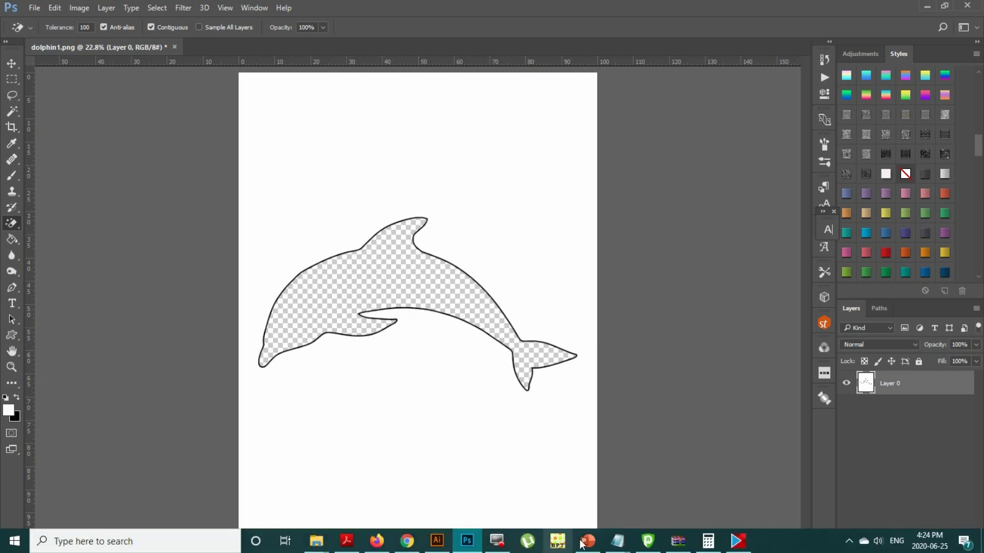
left_click(588, 541)
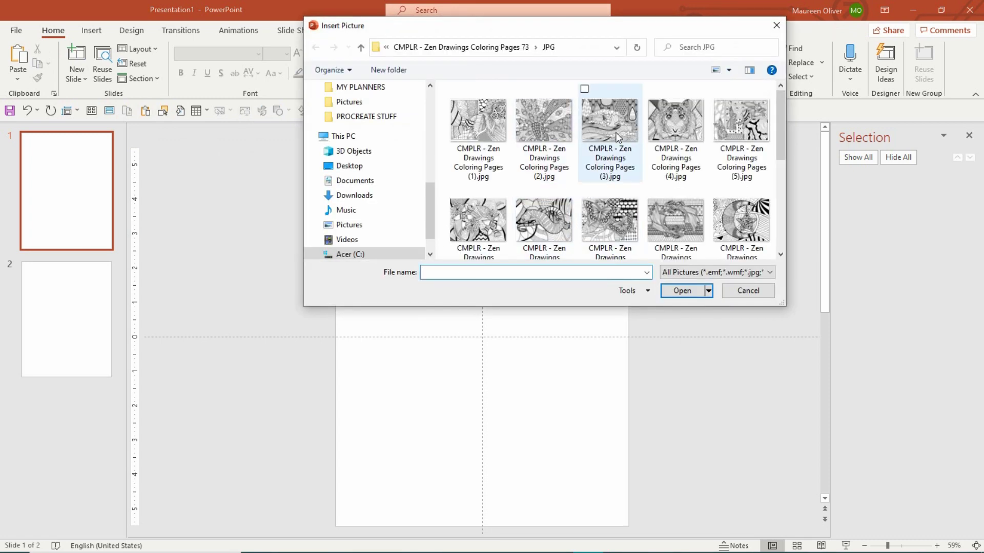
- Insert Coloring Pages (3).jpg, then dolphin1ppt.png from ColorMePositivePLRgift, onto slide 1
double_click(610, 131)
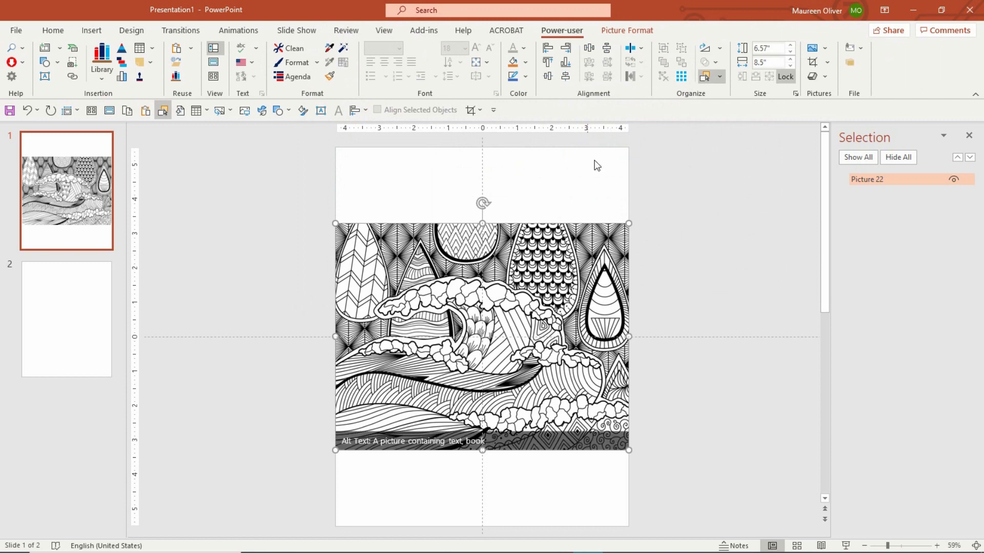
left_click(279, 224)
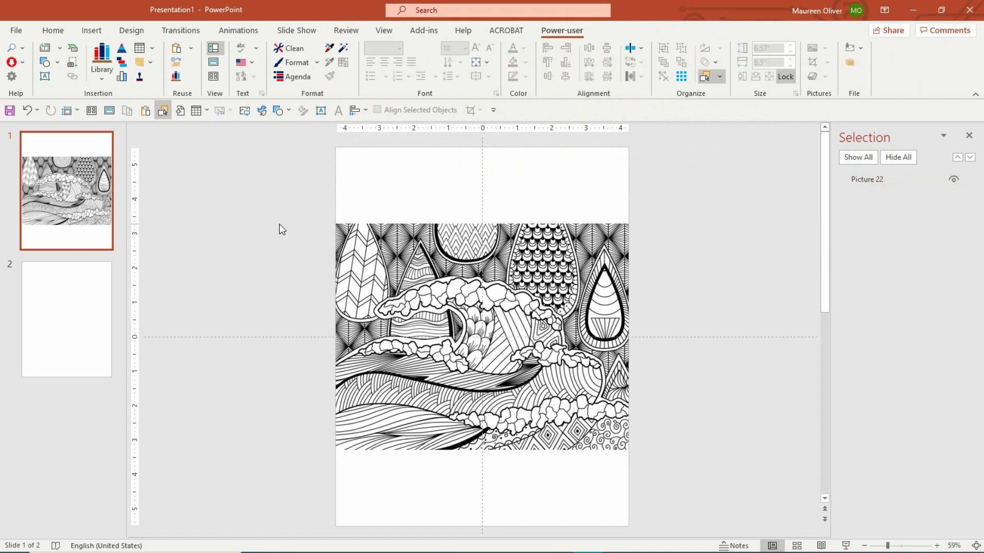
left_click(244, 110)
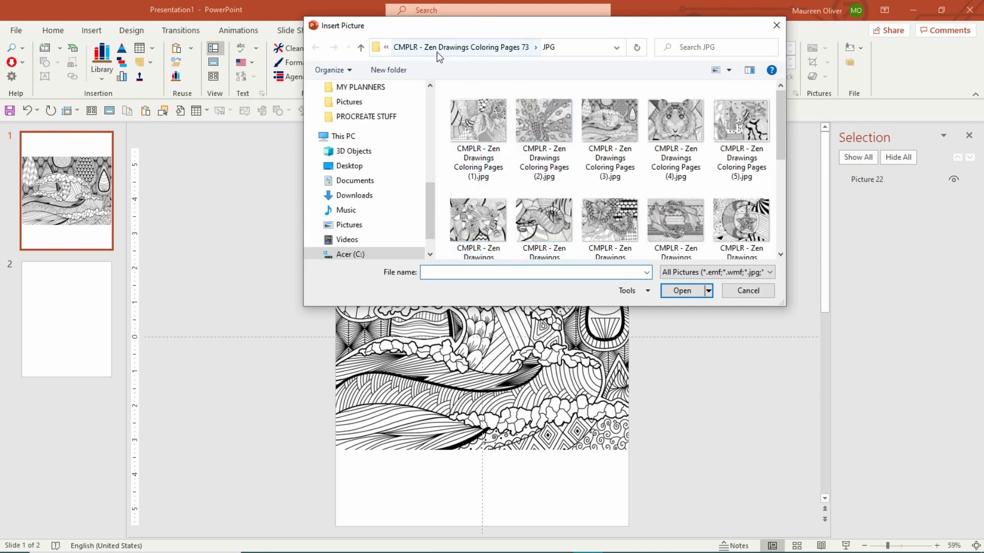
left_click(436, 51)
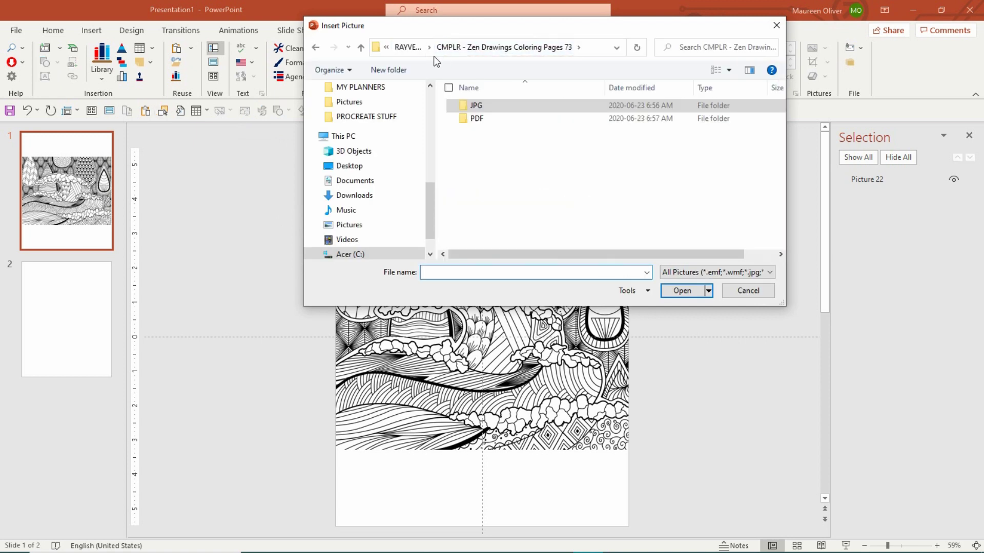
left_click(407, 47)
double_click(504, 118)
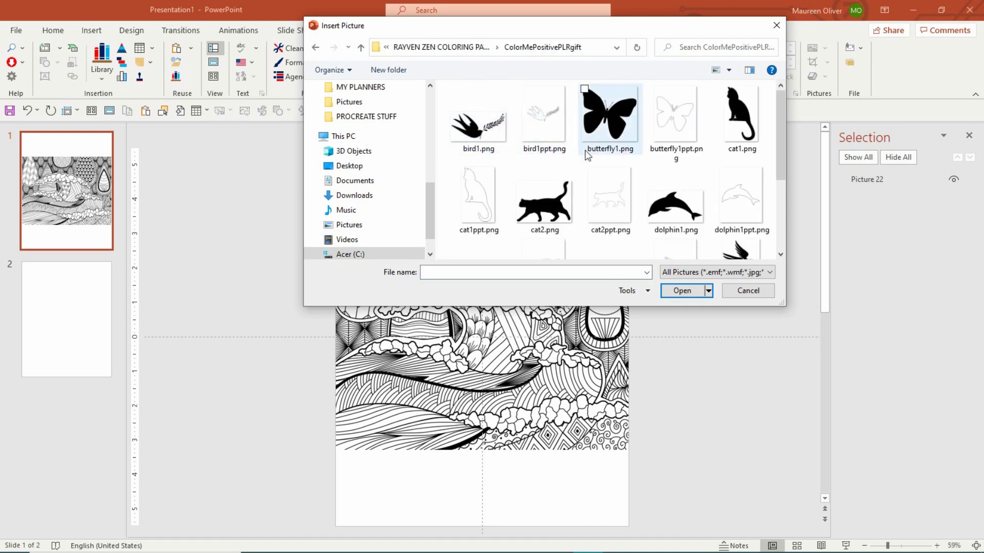
double_click(741, 197)
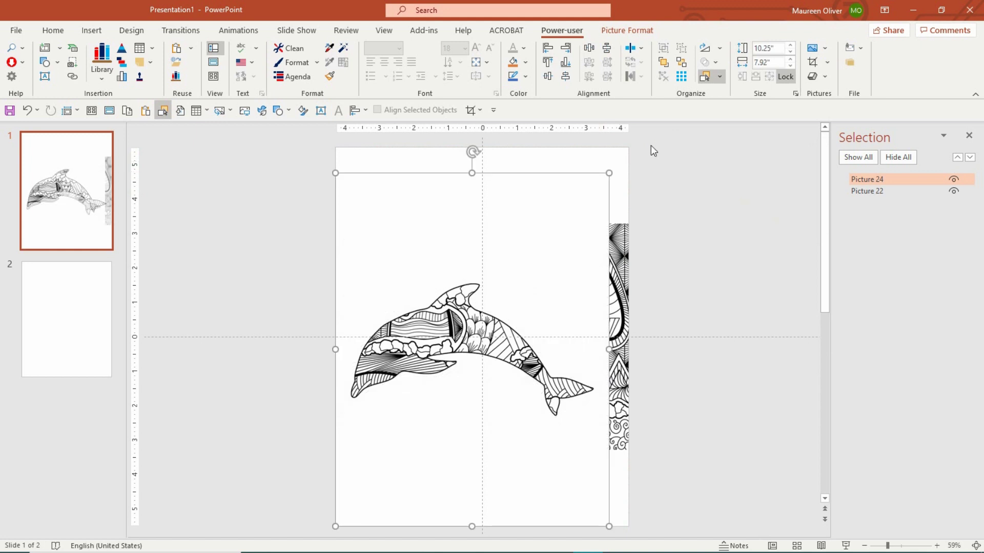
- Shrink the zen pattern picture behind the dolphin so it shows only inside the outline
left_click(27, 110)
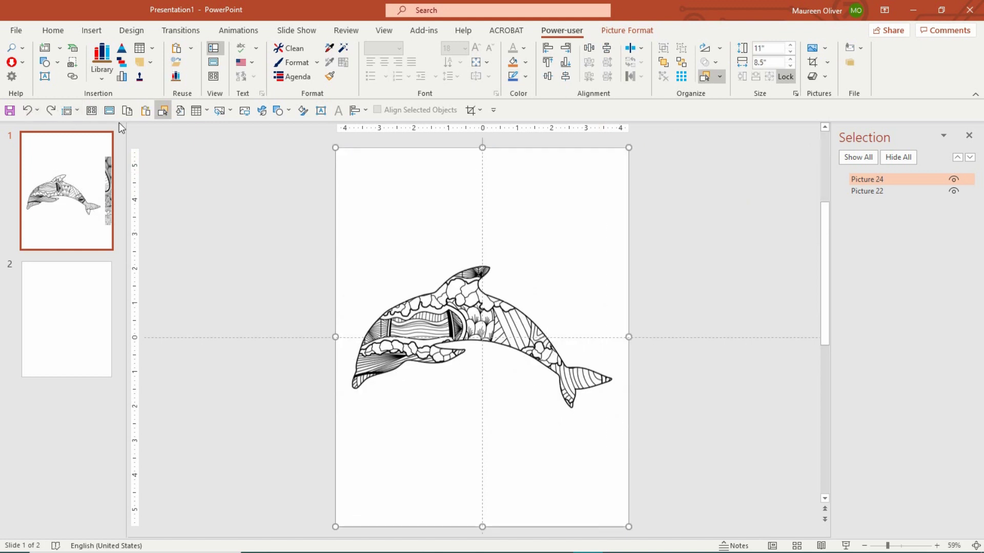
left_click(878, 191)
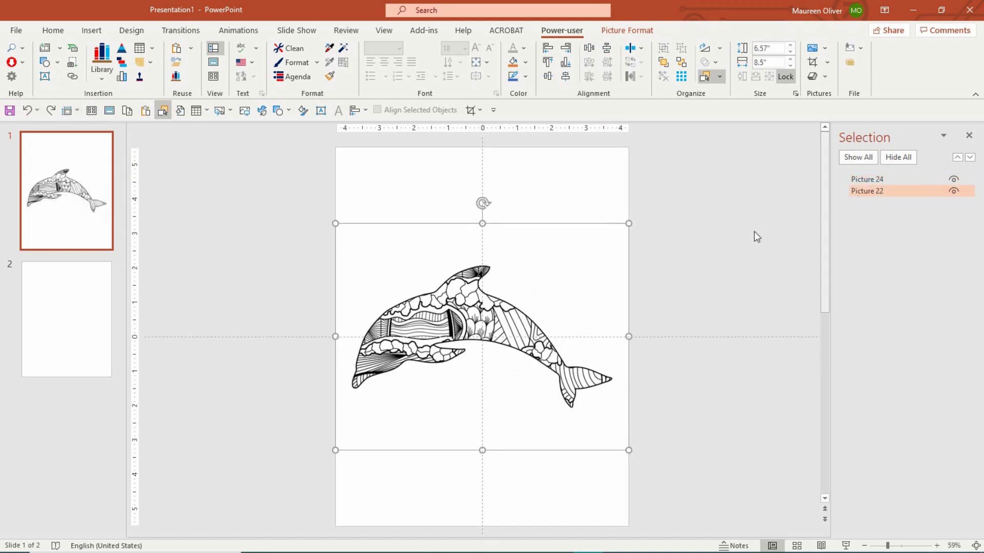
left_click_drag(627, 228, 608, 239)
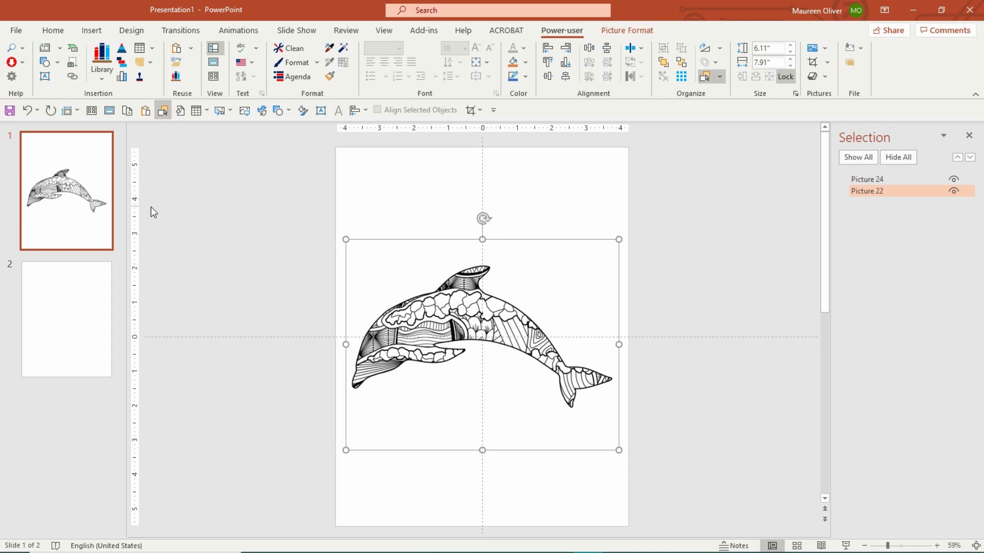
- Move the dolphin outline aside to check the pattern, then realign it over the slide
left_click(228, 220)
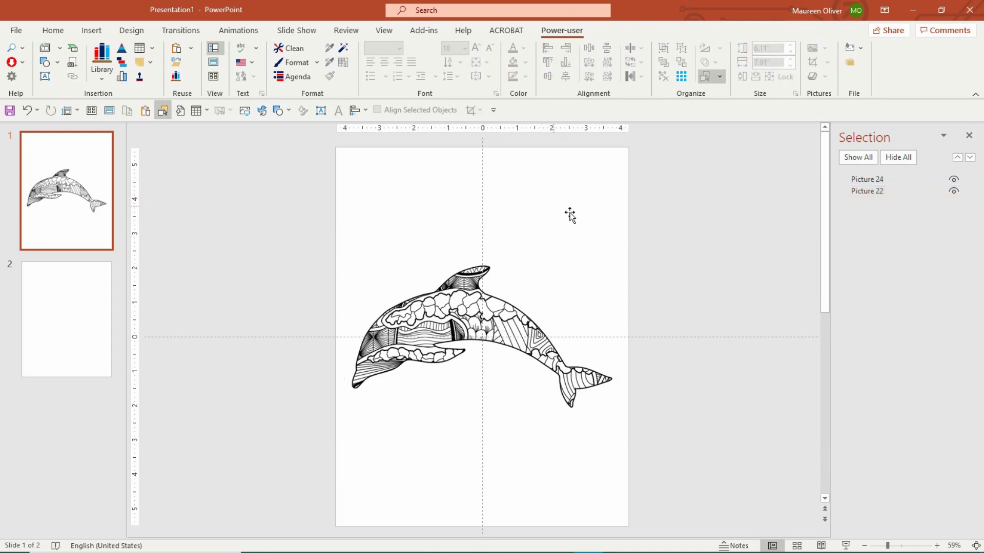
left_click_drag(577, 194, 354, 246)
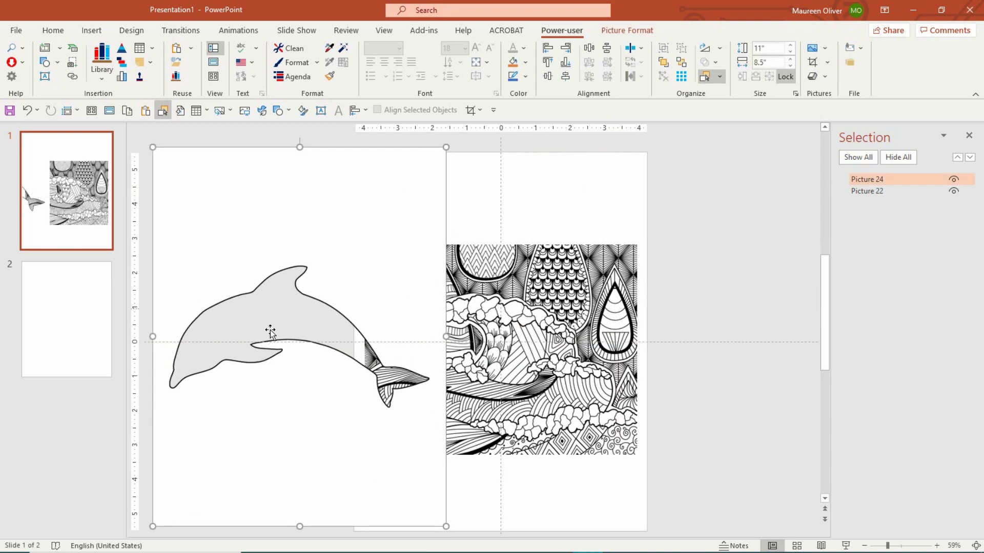
left_click_drag(311, 213, 505, 215)
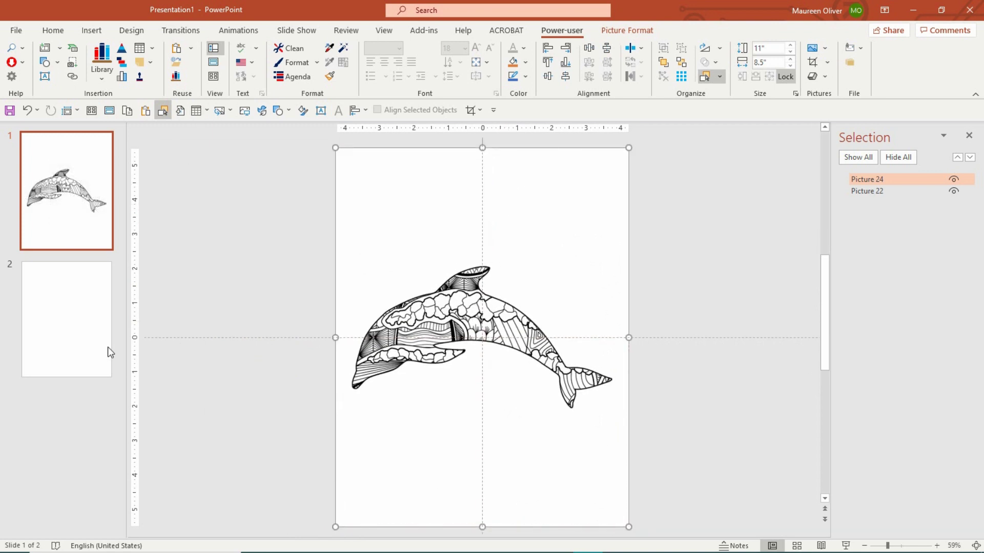
- Insert hummingbird1ppt.png onto the blank slide 2
left_click(64, 307)
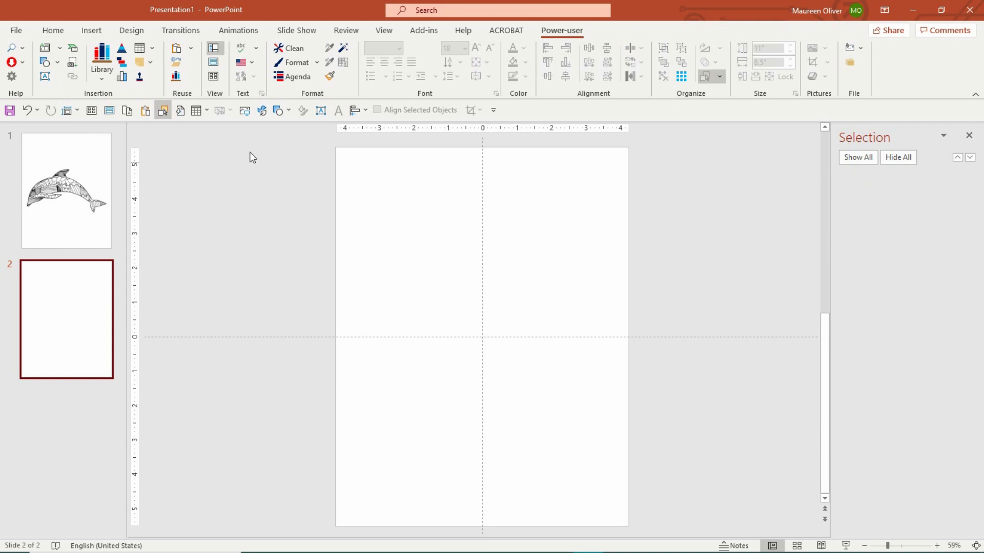
left_click(244, 111)
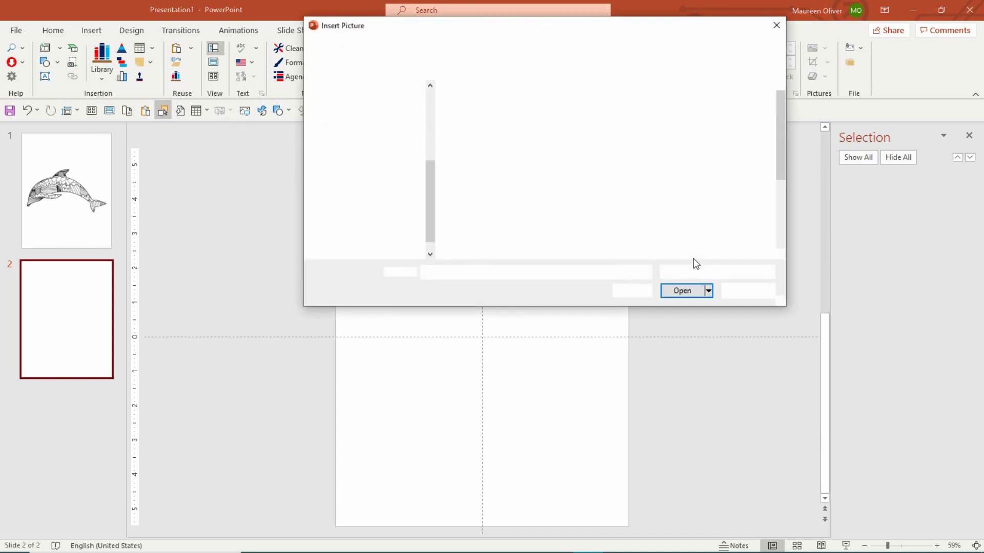
scroll(564, 184, "down", 2)
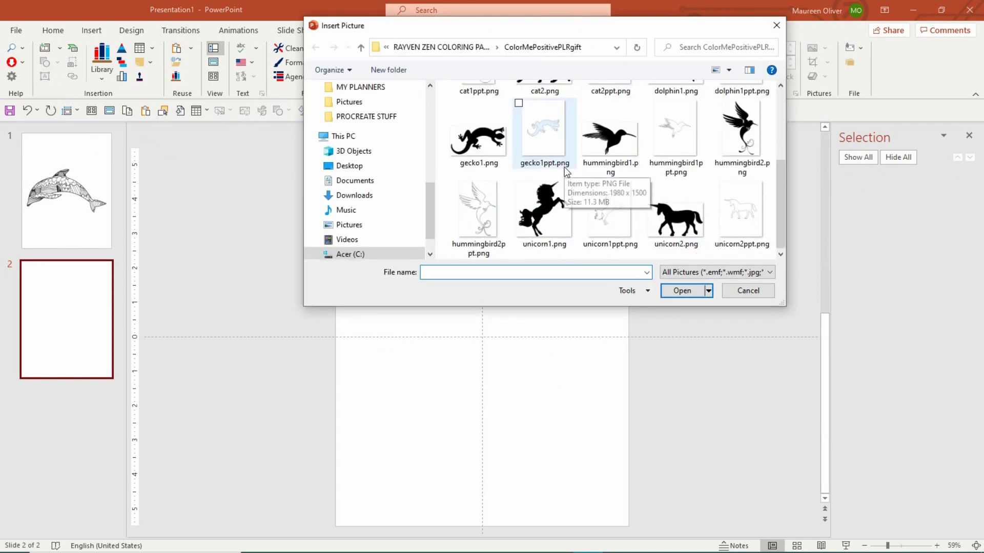
double_click(669, 131)
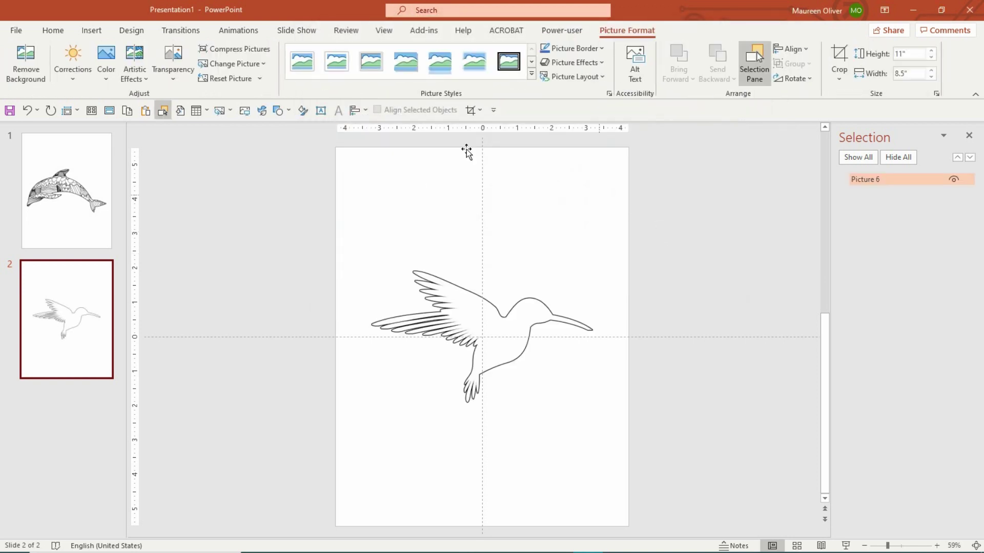
left_click(236, 201)
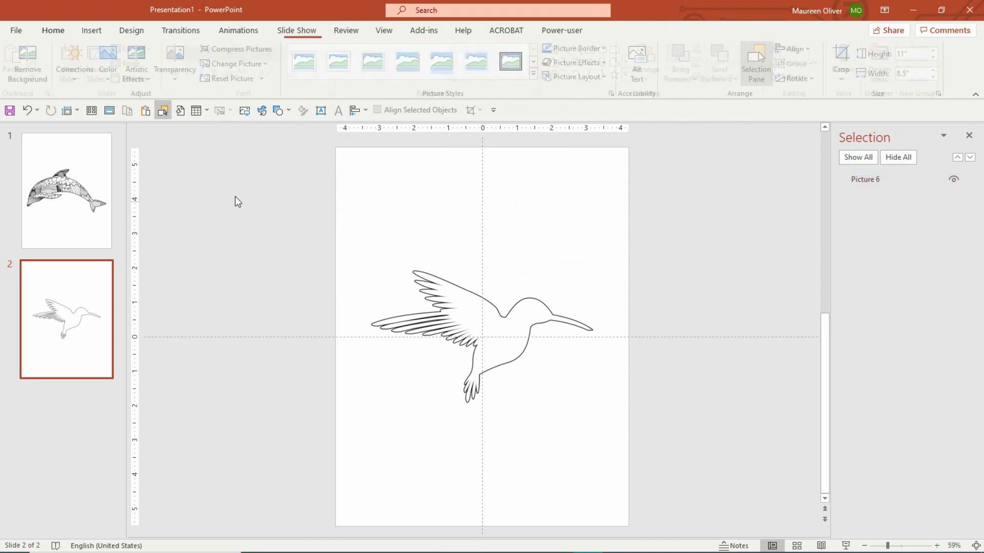
- Insert the swan zen coloring page (18) from the CMPLR Zen Drawings JPG folder
left_click(244, 110)
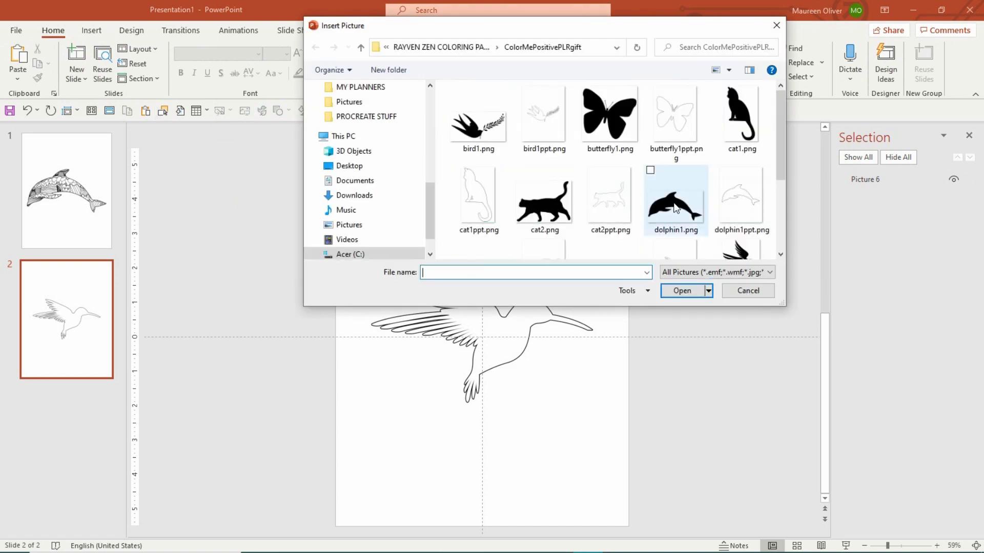
scroll(671, 205, "down", 3)
scroll(671, 205, "up", 3)
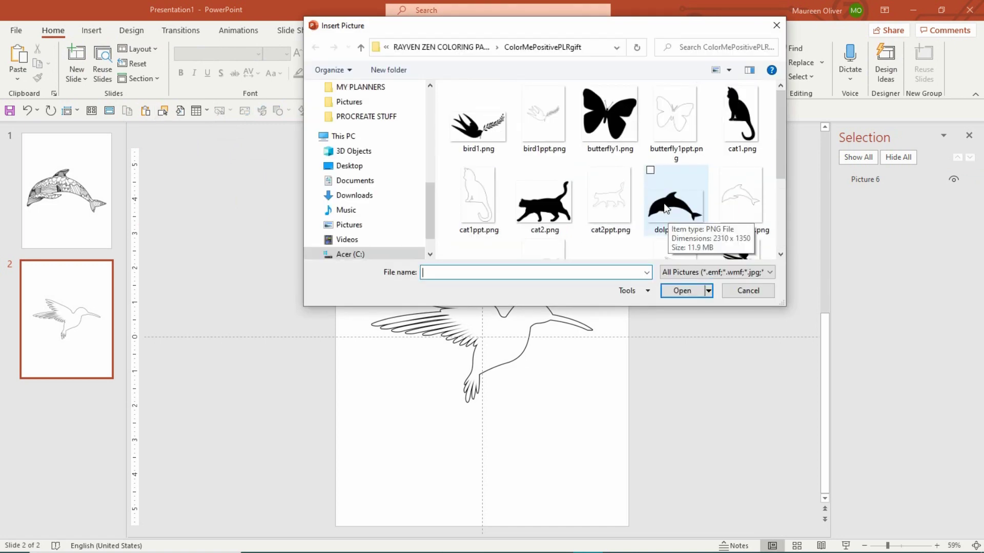
left_click(464, 48)
left_click(518, 107)
double_click(518, 107)
double_click(516, 105)
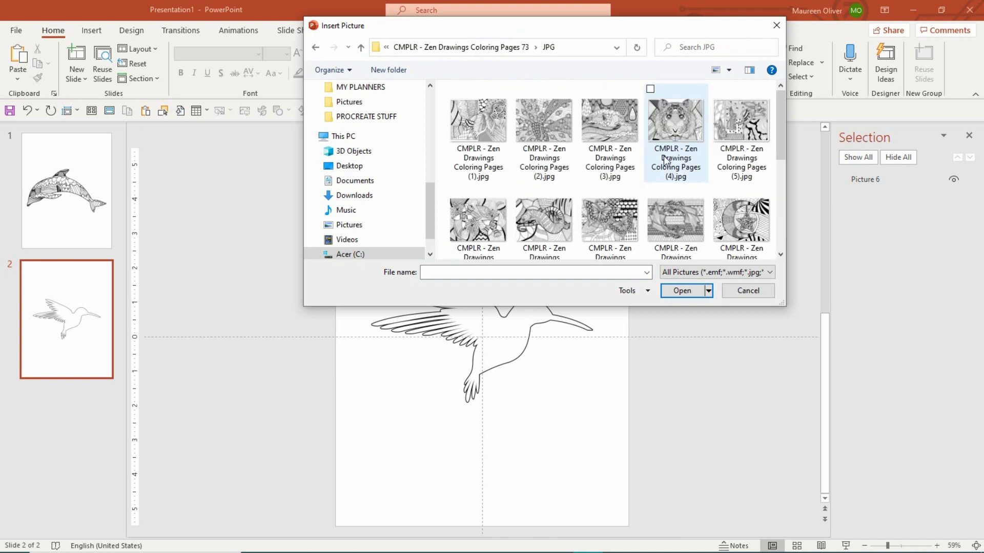
scroll(665, 162, "down", 1)
scroll(664, 156, "down", 3)
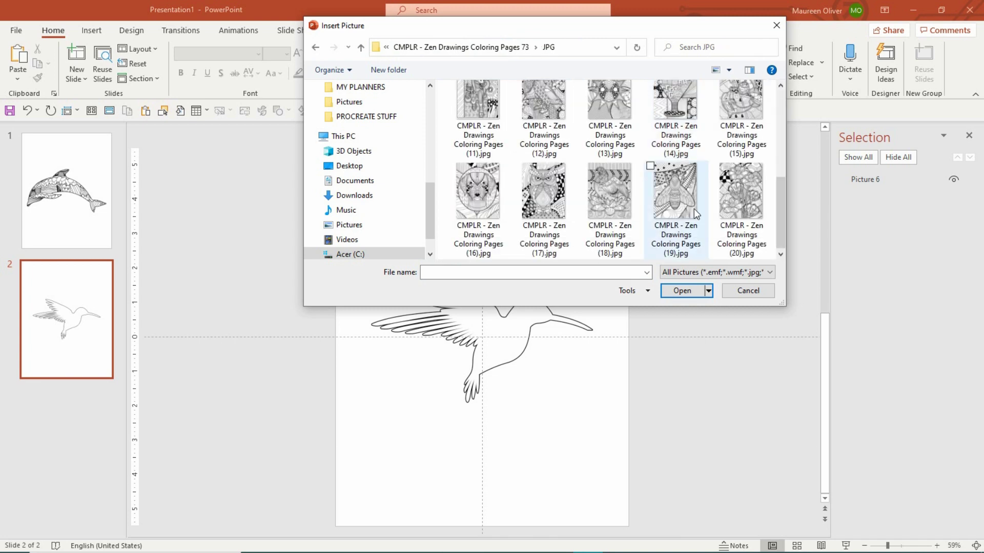
left_click(752, 200)
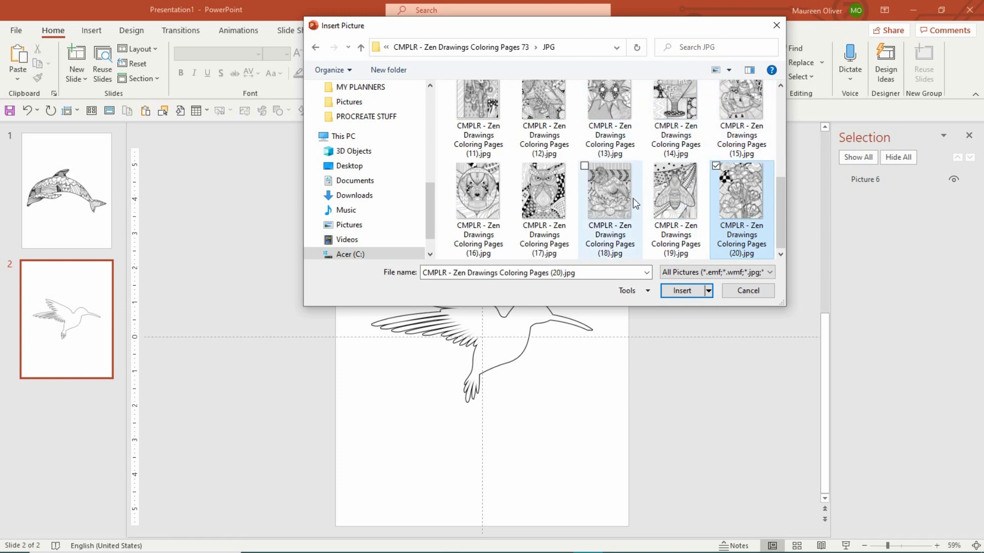
double_click(618, 203)
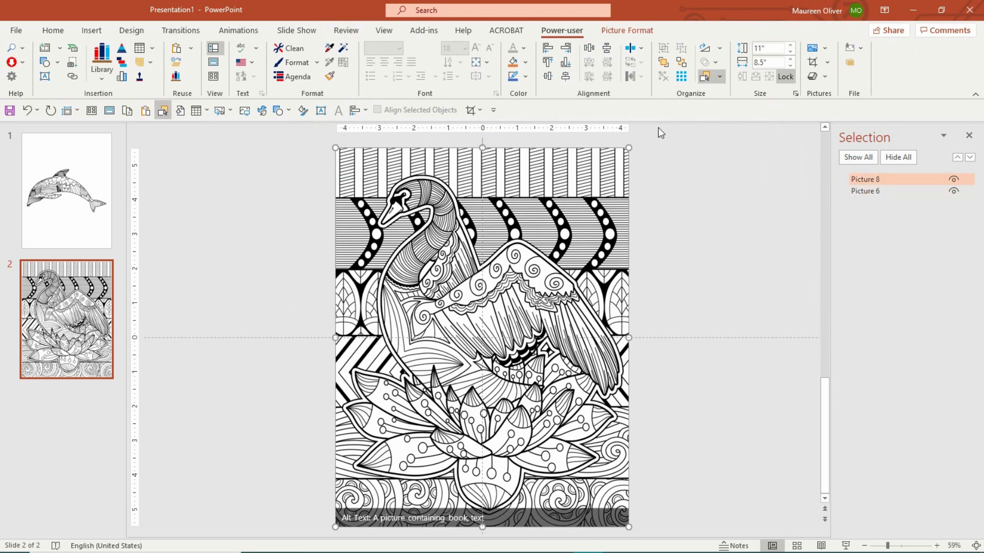
- Send the swan pattern picture to the back, behind the hummingbird outline
left_click(646, 34)
left_click(724, 81)
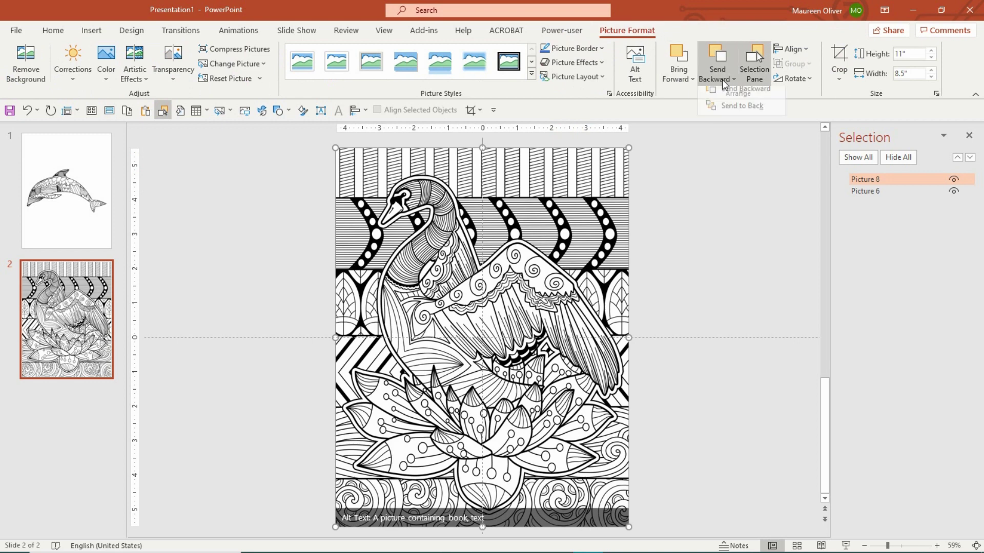
left_click(719, 112)
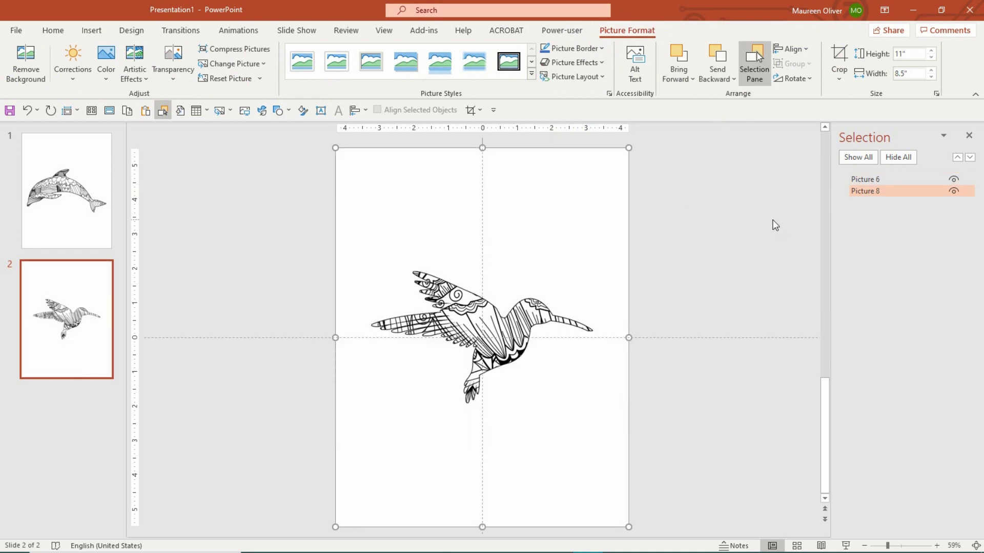
left_click(720, 244)
- Shrink Picture 8 to 8.34" × 6.44" and nudge it so the pattern fills the hummingbird
left_click(865, 193)
left_click_drag(629, 147, 509, 240)
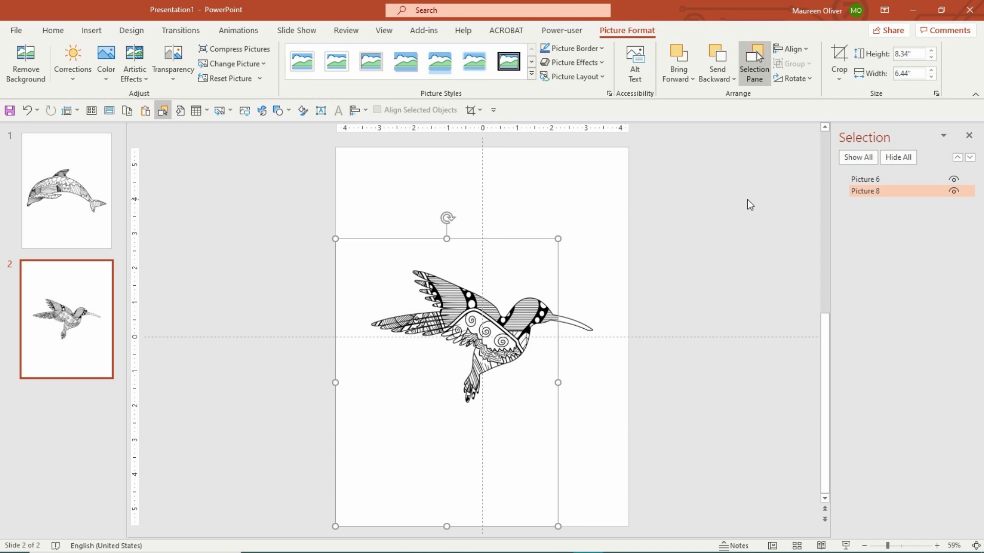
key("Right")
key("Right")
key("Right")
key("Right")
key("Right")
key("Right")
key("Right")
key("Right")
key("Right")
key("Right")
key("Right")
key("Right")
key("Right")
key("Right")
key("Right")
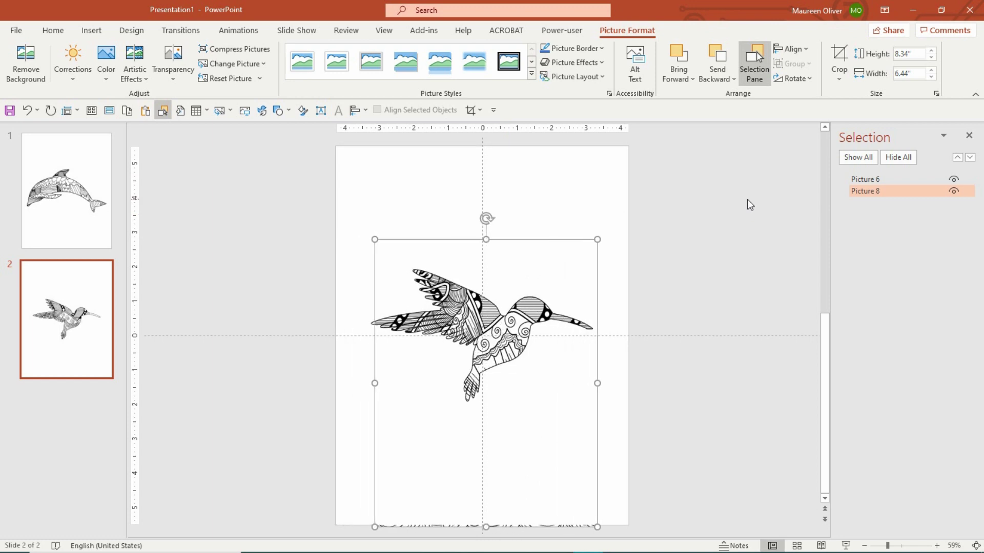
key("Down")
key("Left")
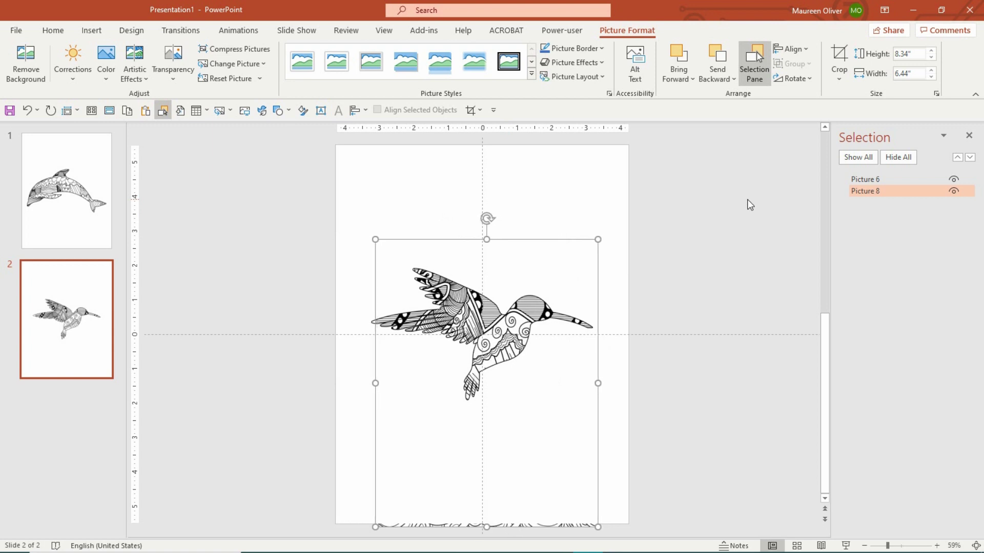
key("ctrl+Left")
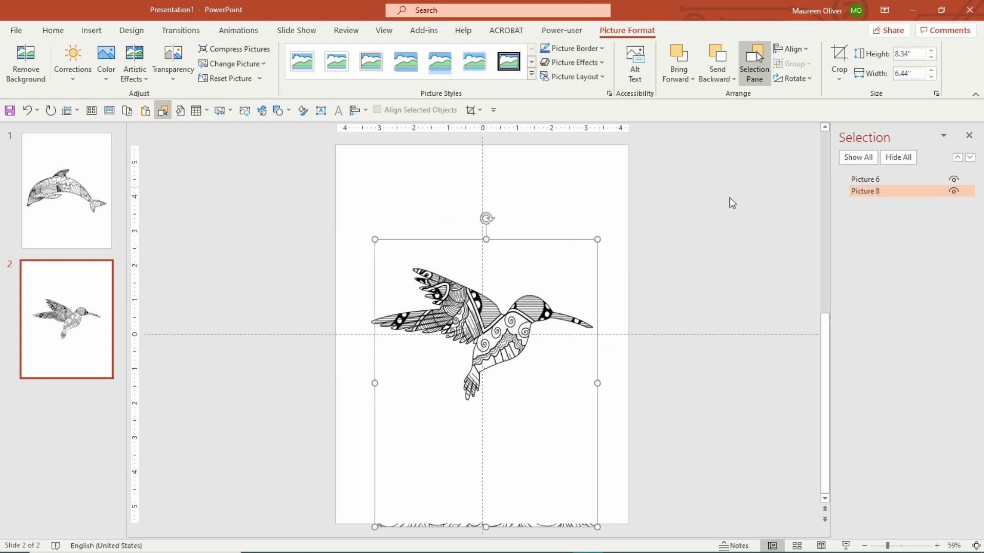
left_click(704, 217)
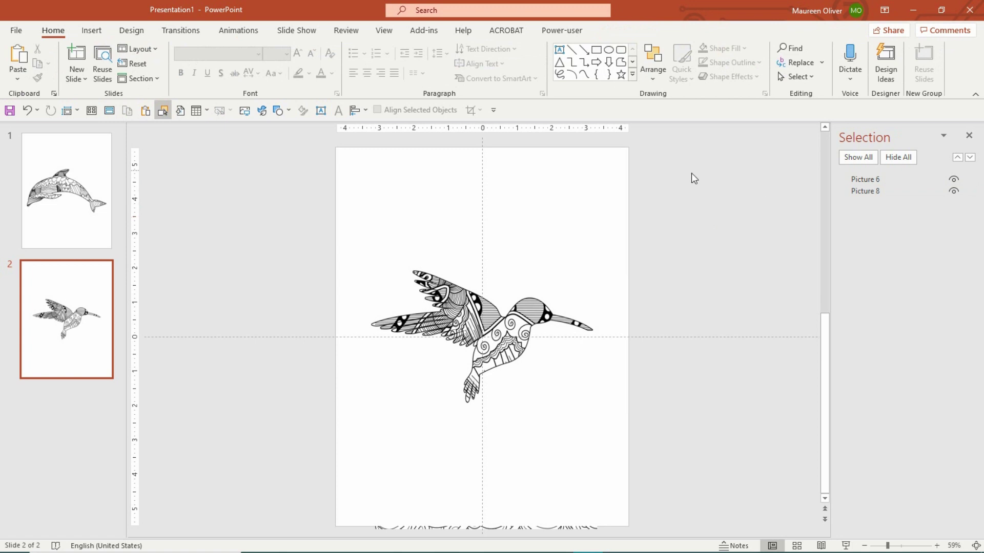
- Drag Picture 8's bottom edge up so the pattern is 8.04" tall and 6.44" wide
left_click(529, 531)
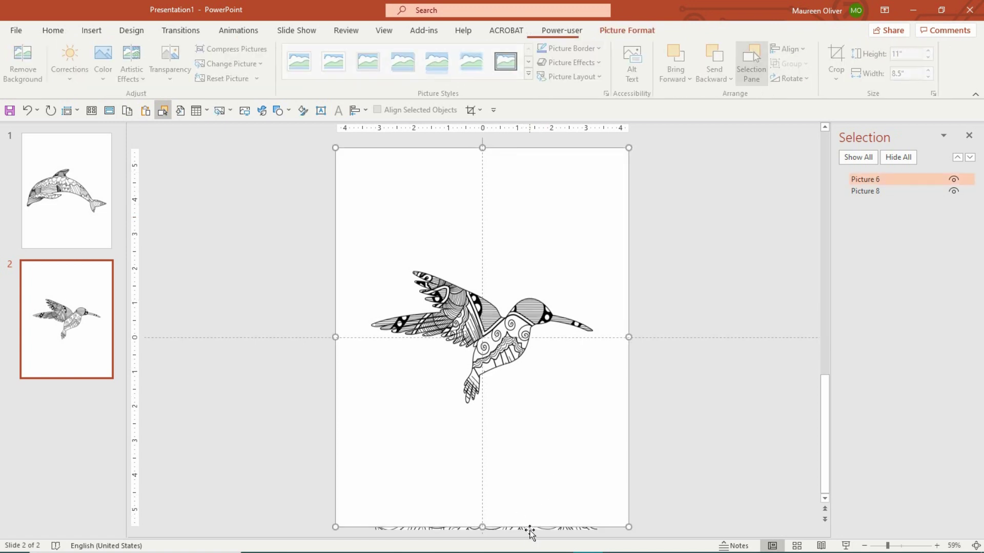
left_click(866, 191)
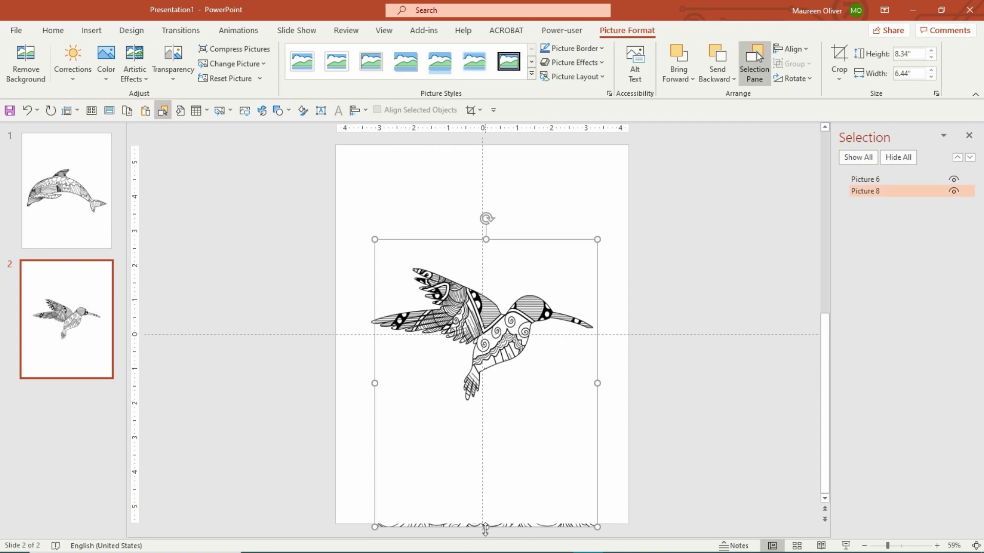
left_click_drag(486, 530, 489, 520)
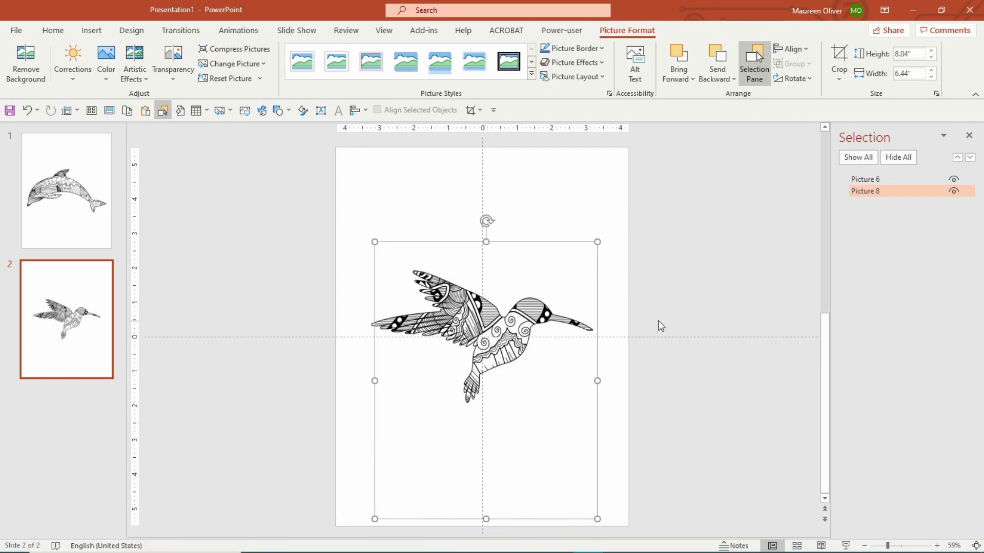
left_click(683, 264)
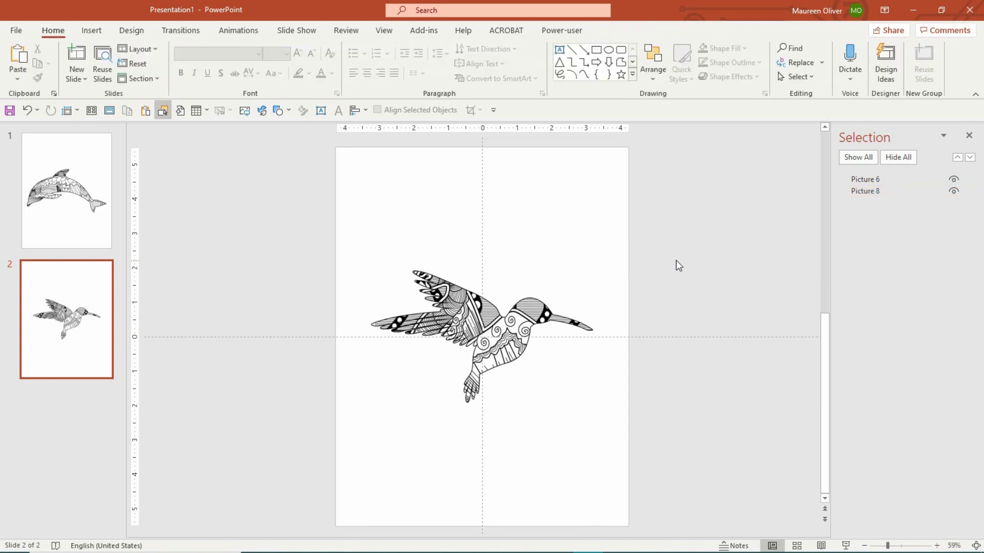
mouse_move(526, 551)
left_click(863, 194)
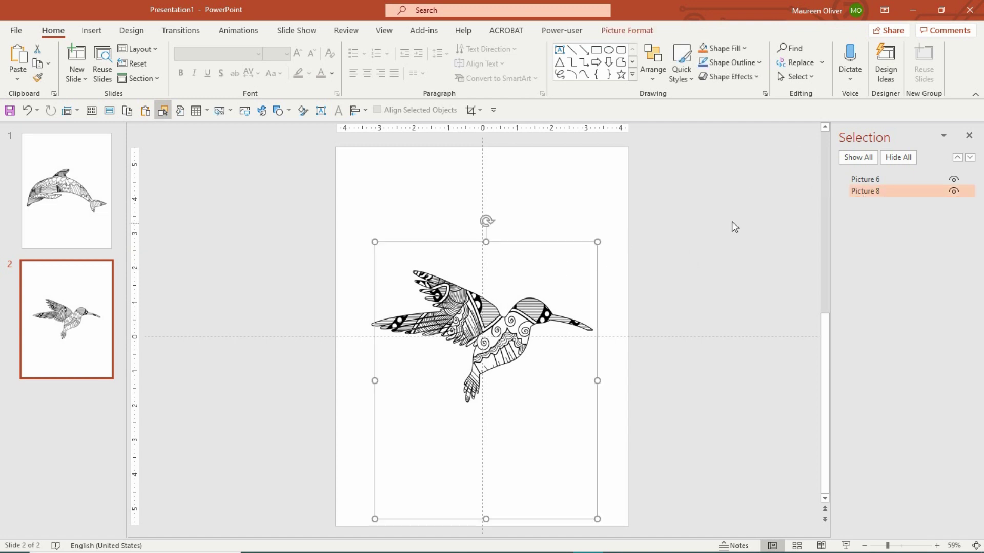
left_click(953, 191)
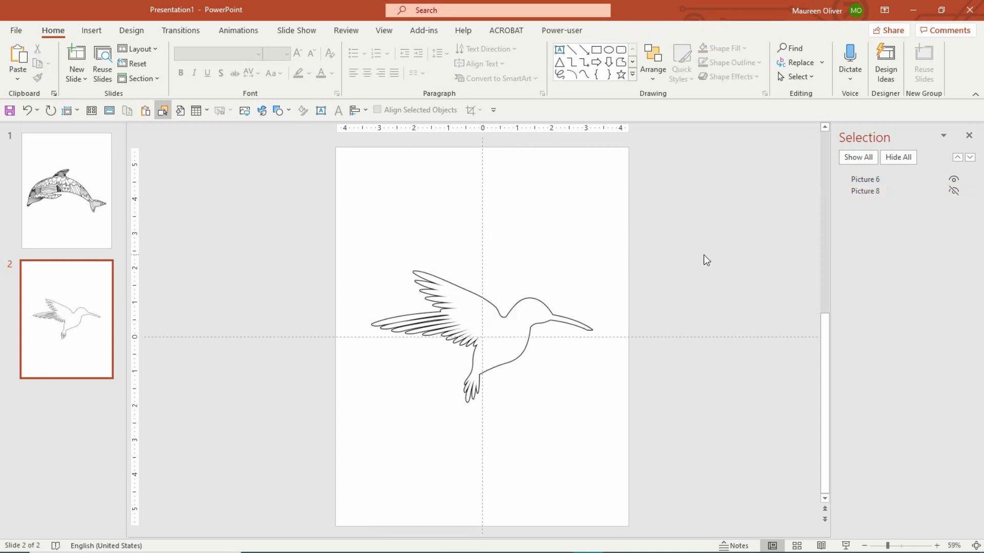
left_click(954, 191)
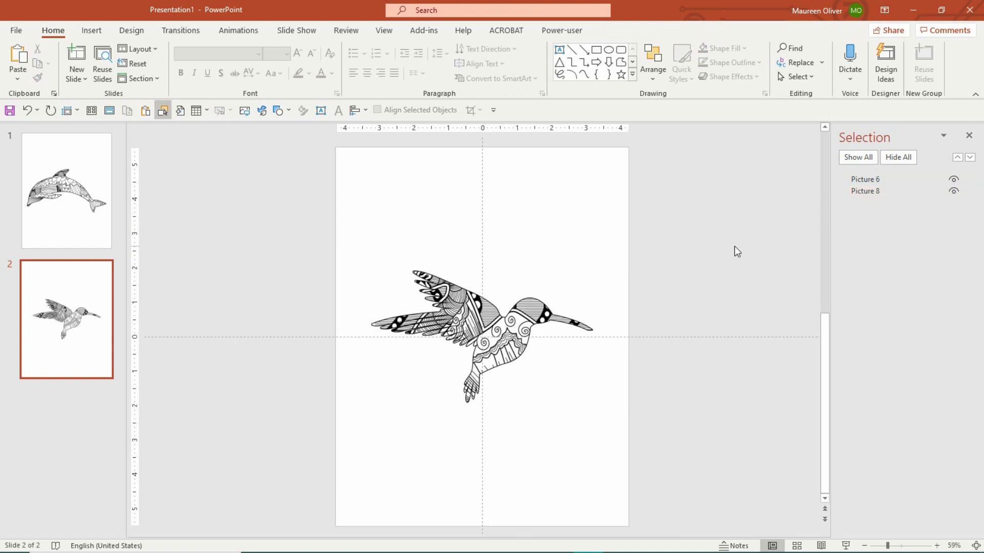
mouse_move(739, 549)
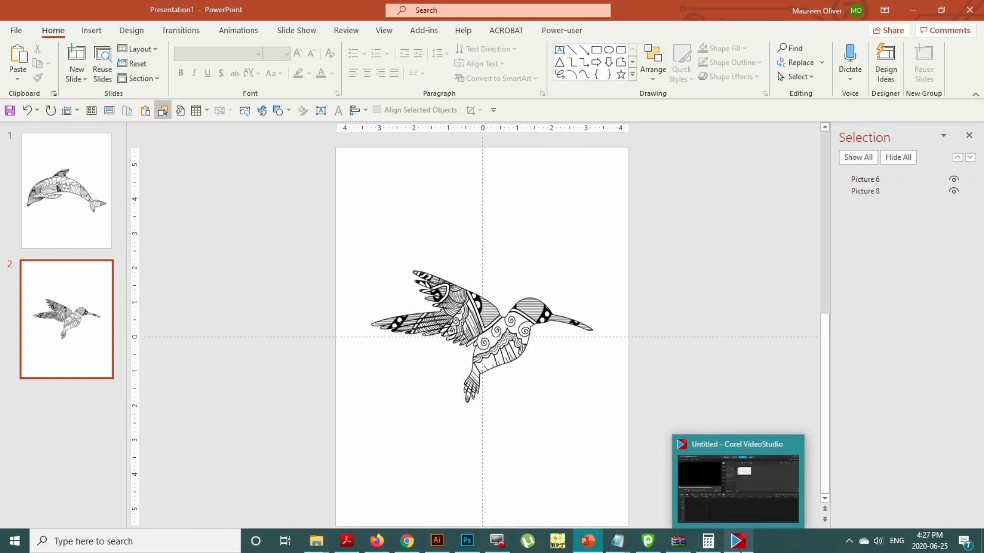